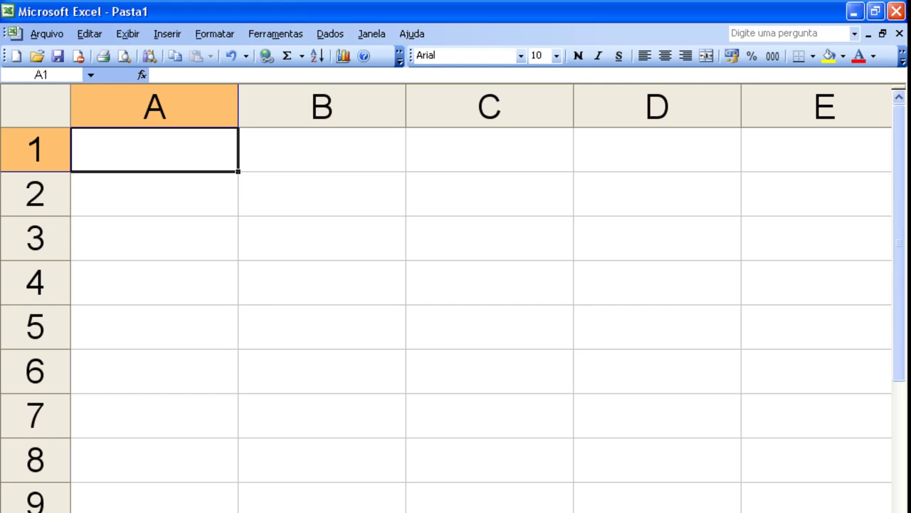
Step: Head column A with 'x' and enter the values 0, 1, 2, 3, 4 in A2:A6
text(x)
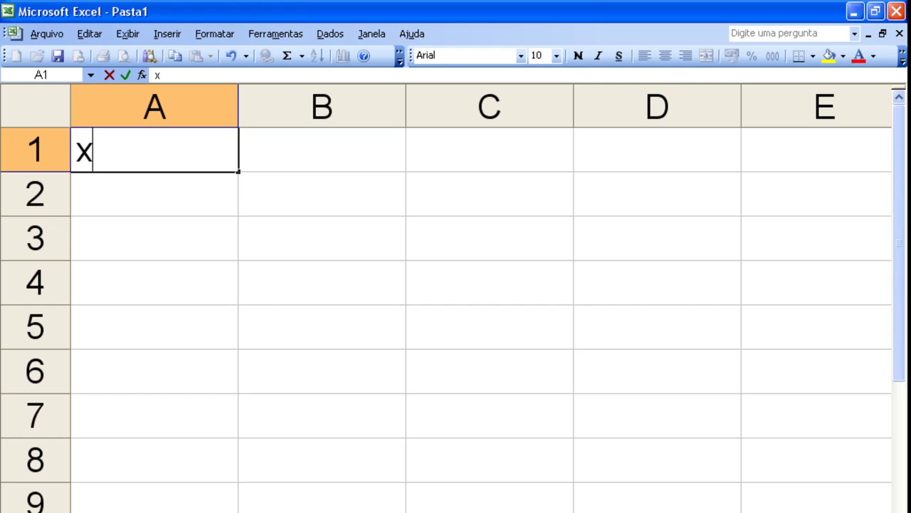
key(Return)
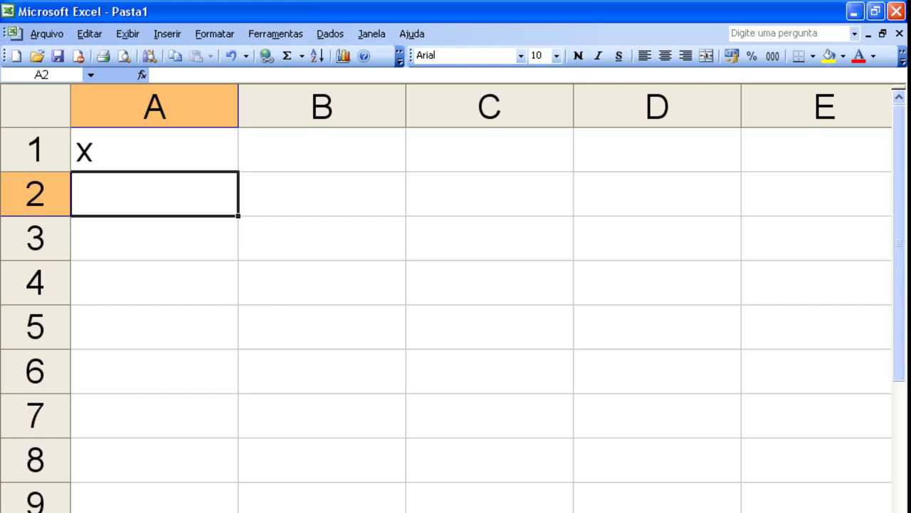
text(0)
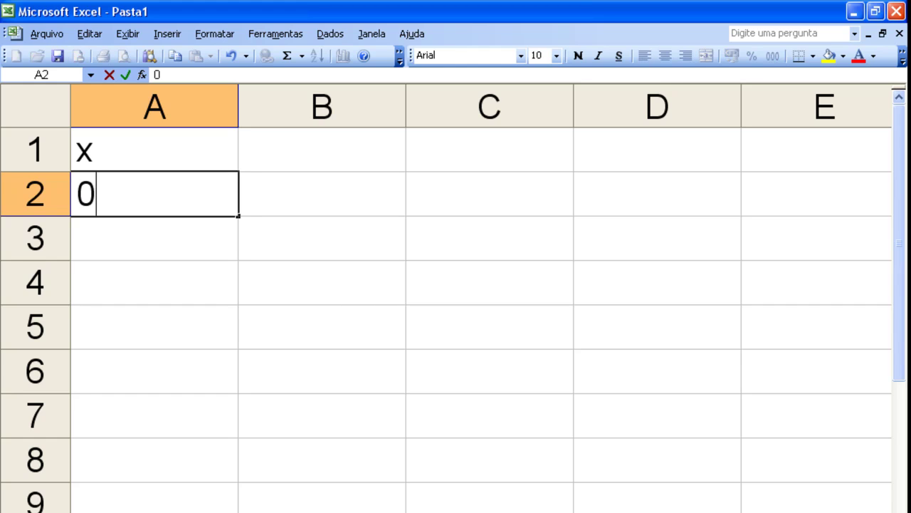
key(Return)
text(1)
key(Return)
text(2)
key(Return)
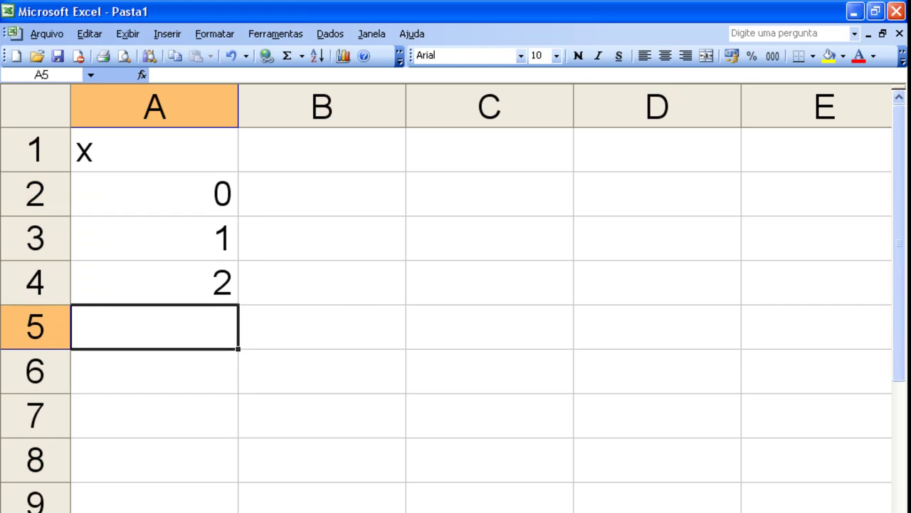
text(3)
key(Return)
text(4)
key(Return)
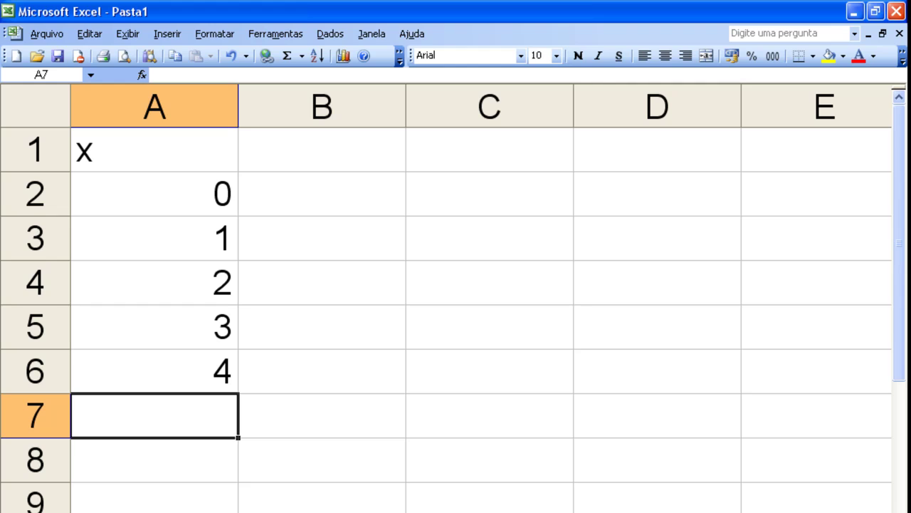
Step: Enter the header 'P(X=x)' in cell B1
click(354, 160)
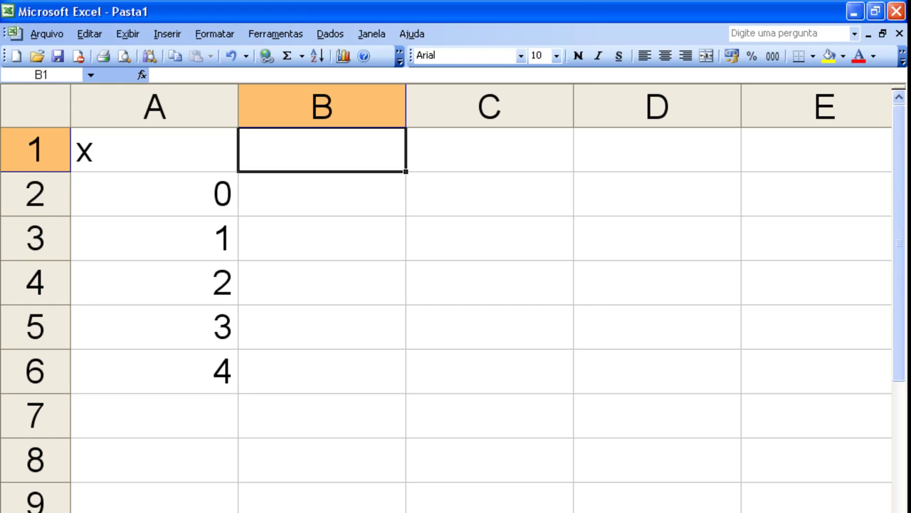
text(P)
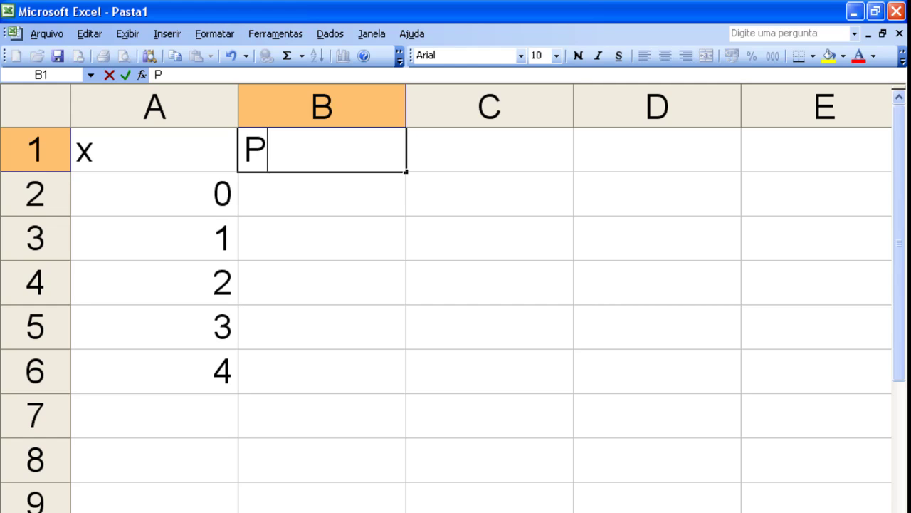
text((X=)
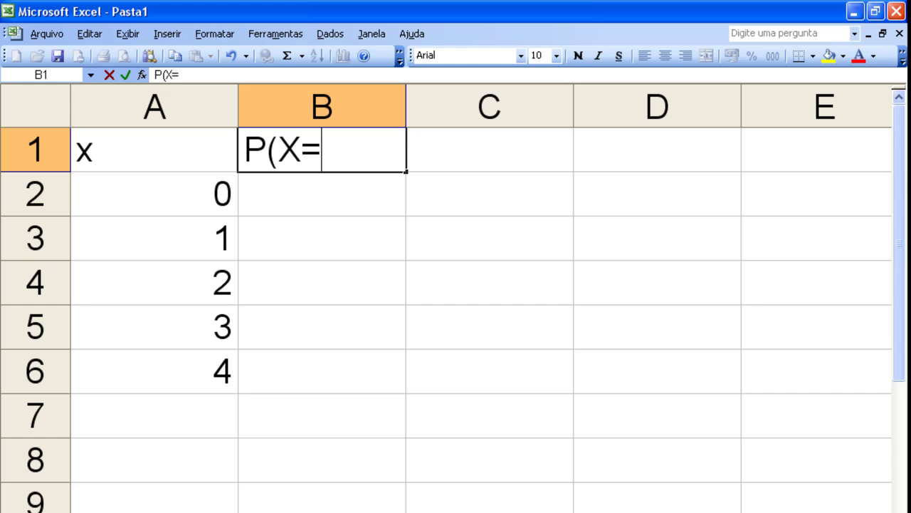
text(x))
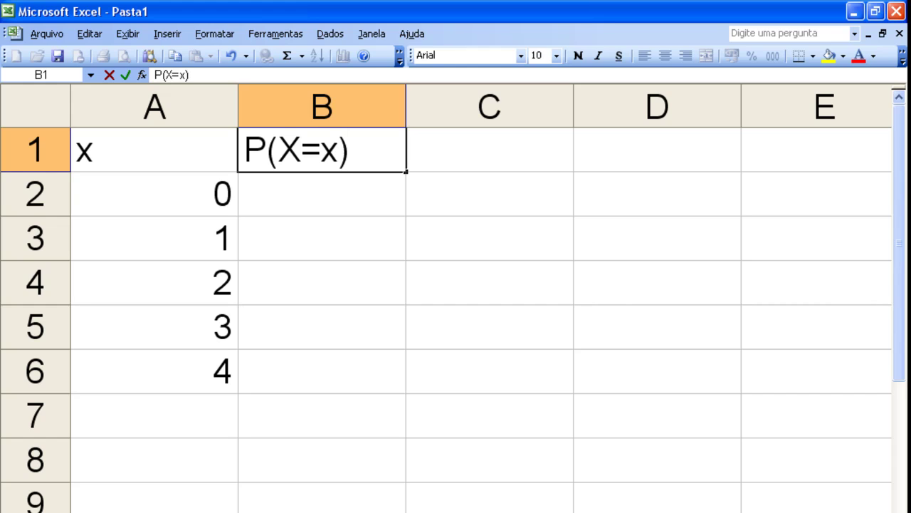
key(Return)
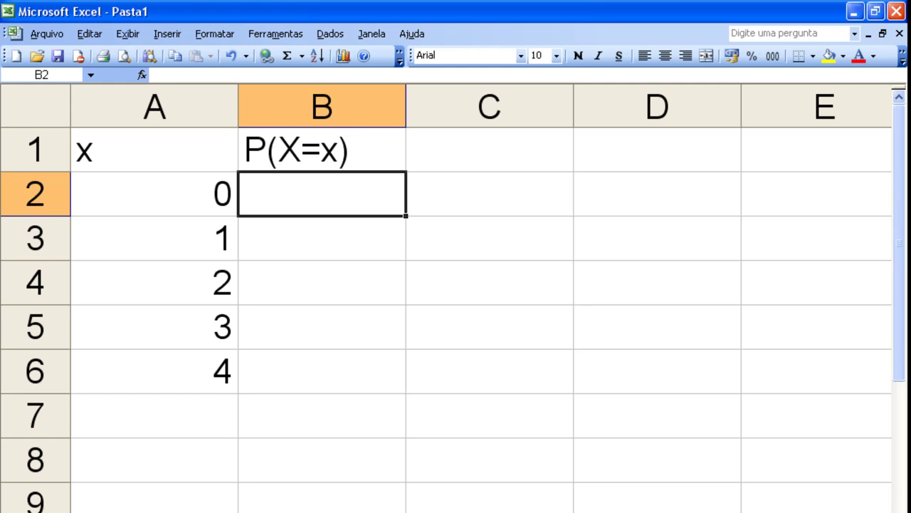
key(ctrl+z)
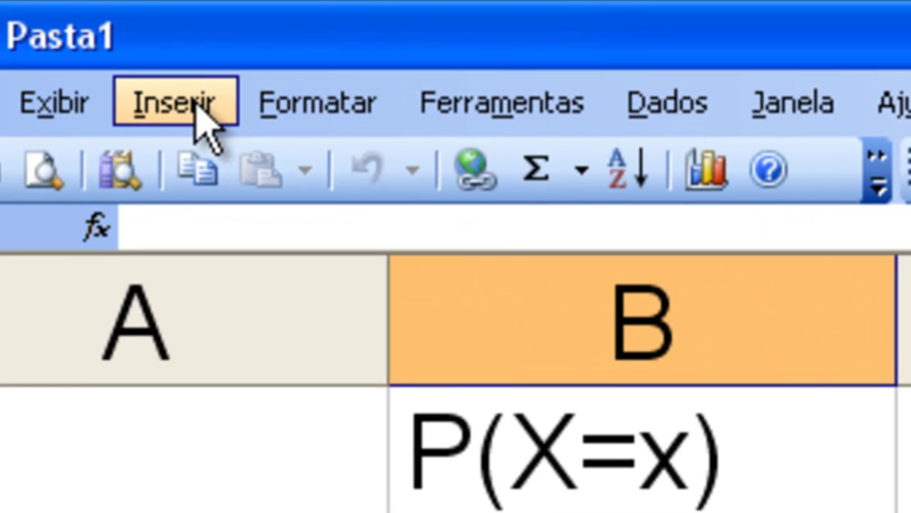
Step: Search the function list for 'binomial' and insert DISTRBINOM into B2
click(201, 125)
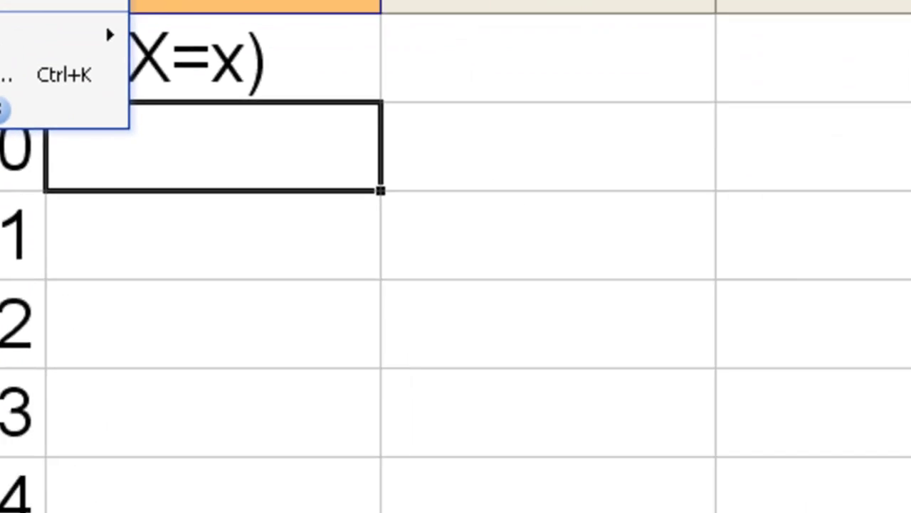
click(413, 285)
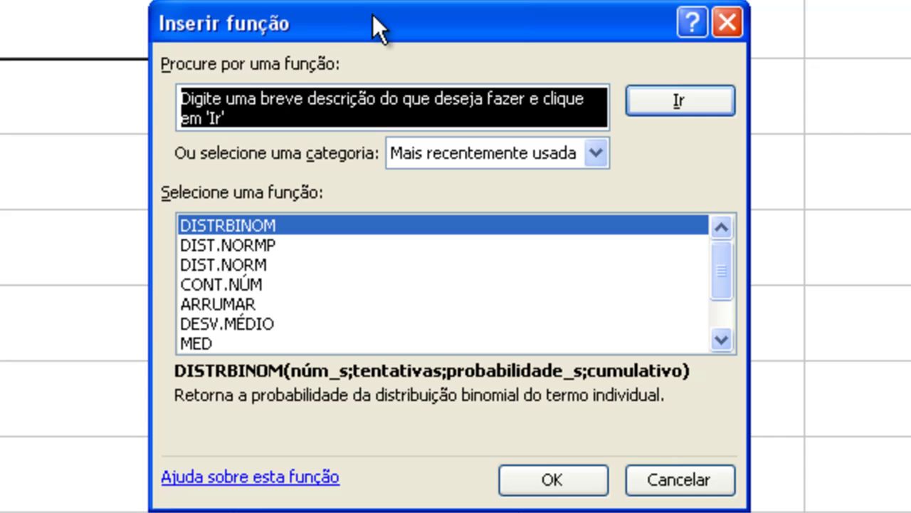
text(bi)
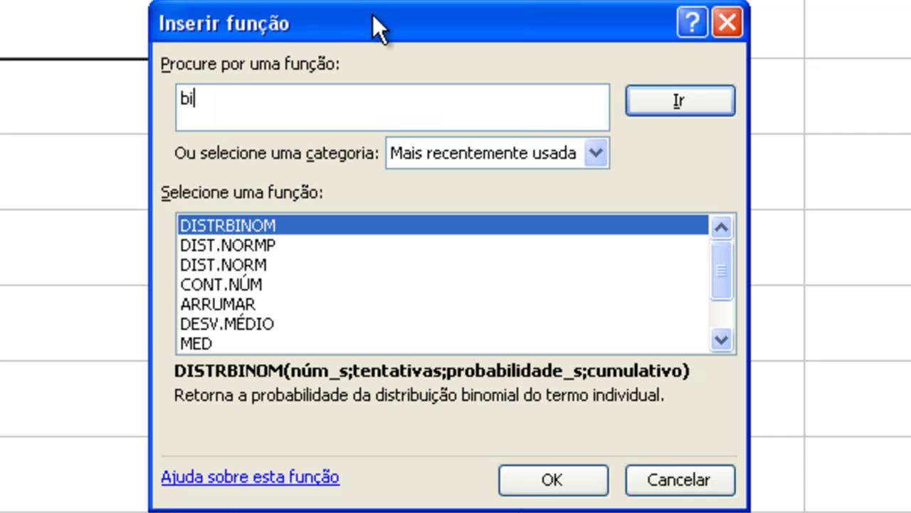
text(nomial)
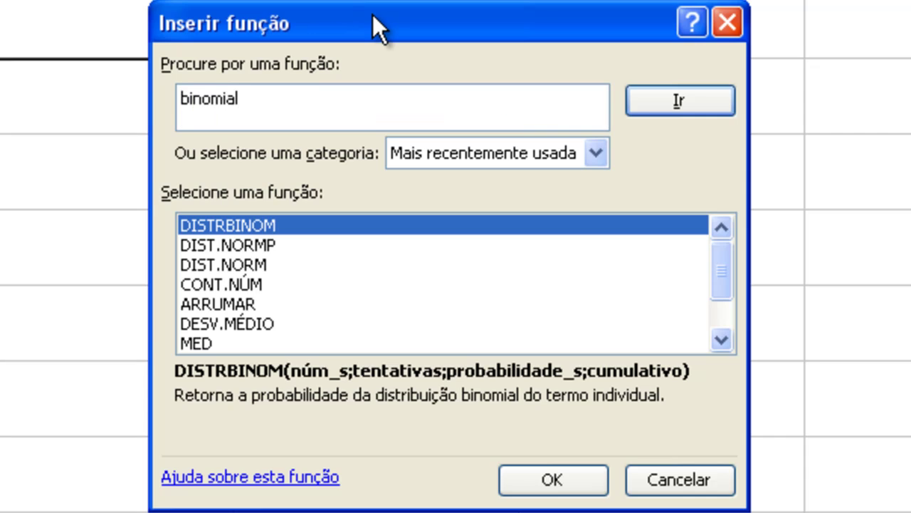
click(660, 97)
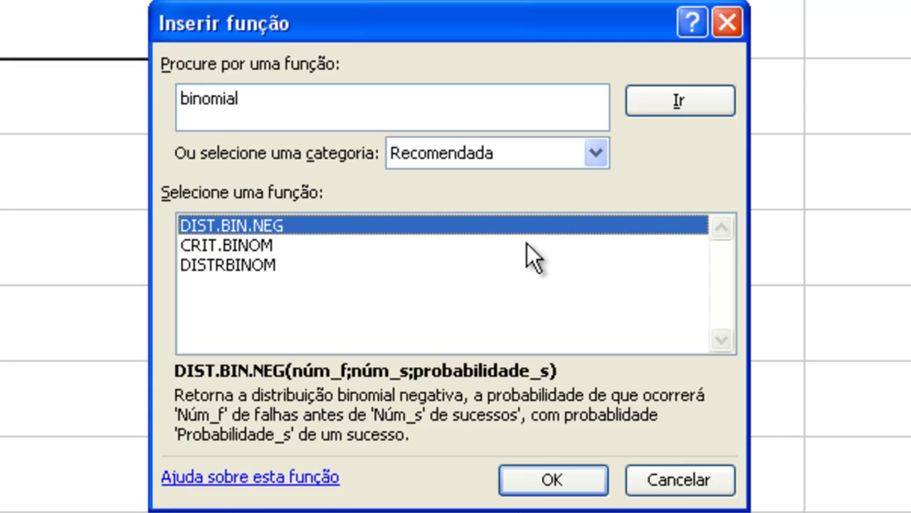
click(480, 264)
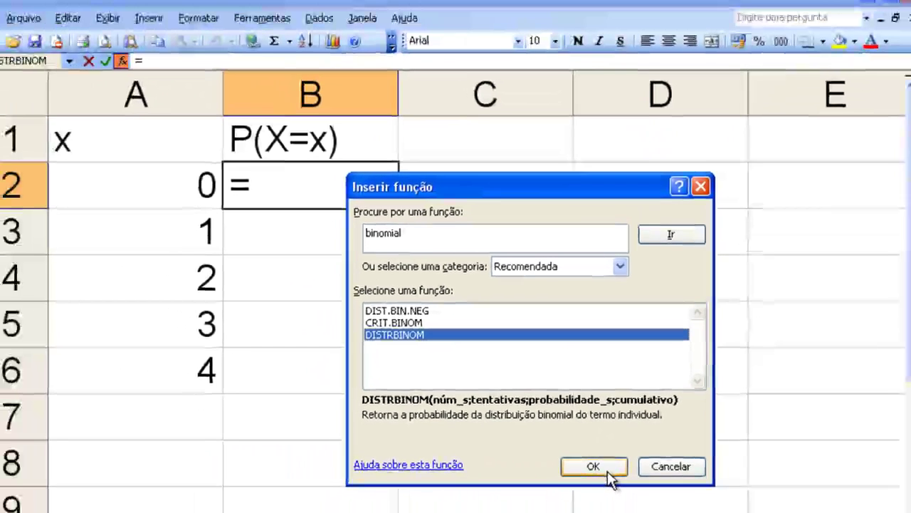
click(583, 485)
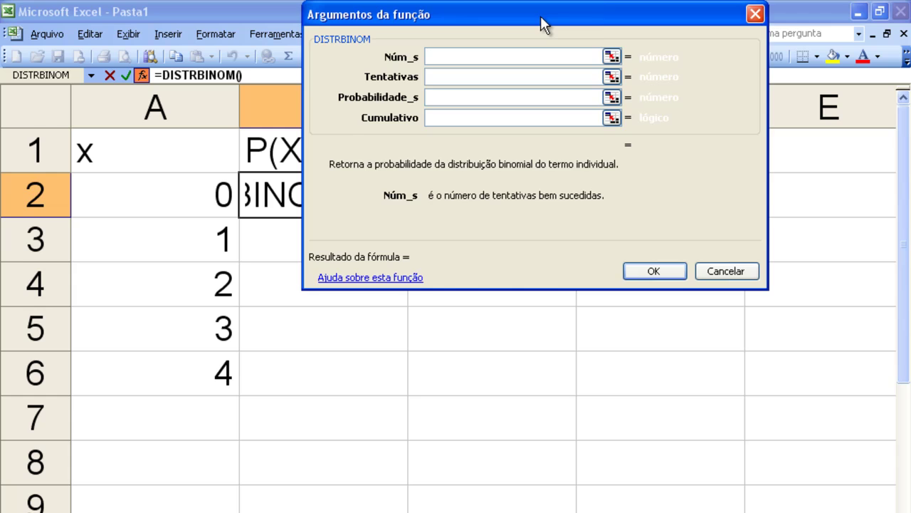
Step: Set DISTRBINOM arguments: successes A2, 4 trials, probability 0,5, cumulative falso
drag(540, 20, 537, 244)
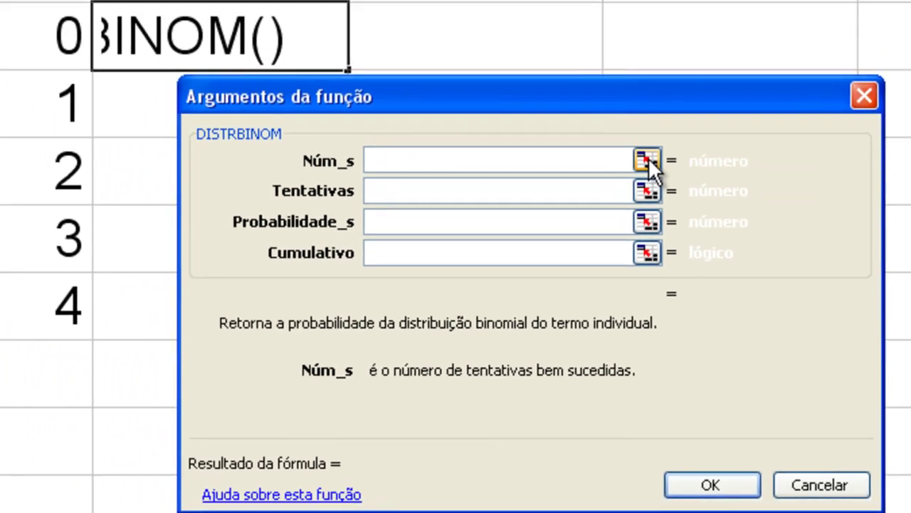
click(600, 97)
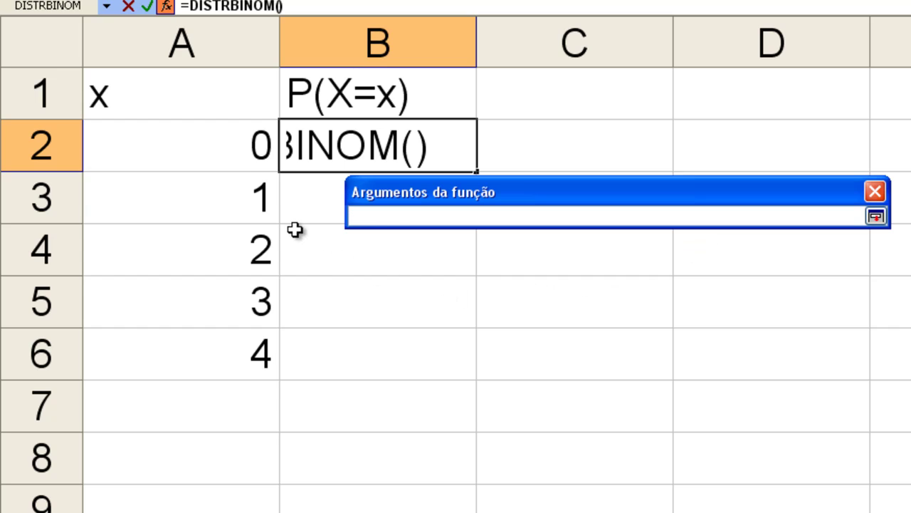
click(232, 148)
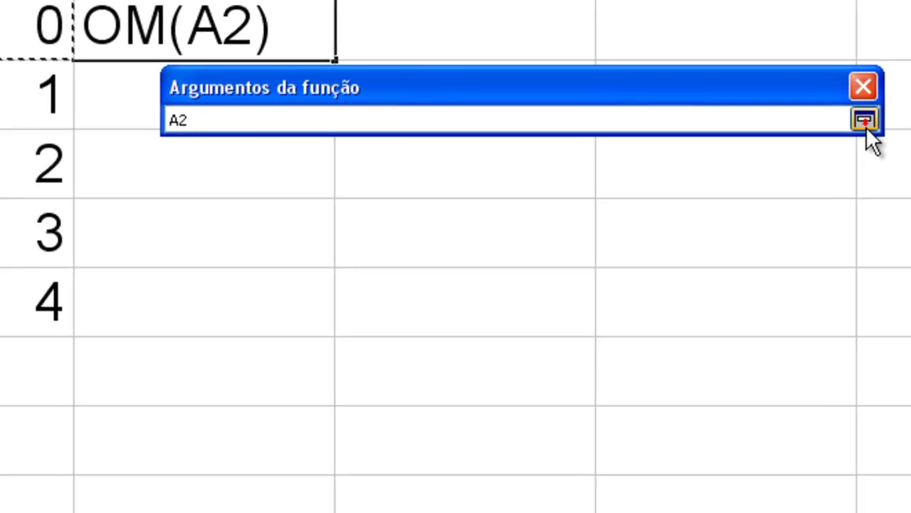
click(876, 218)
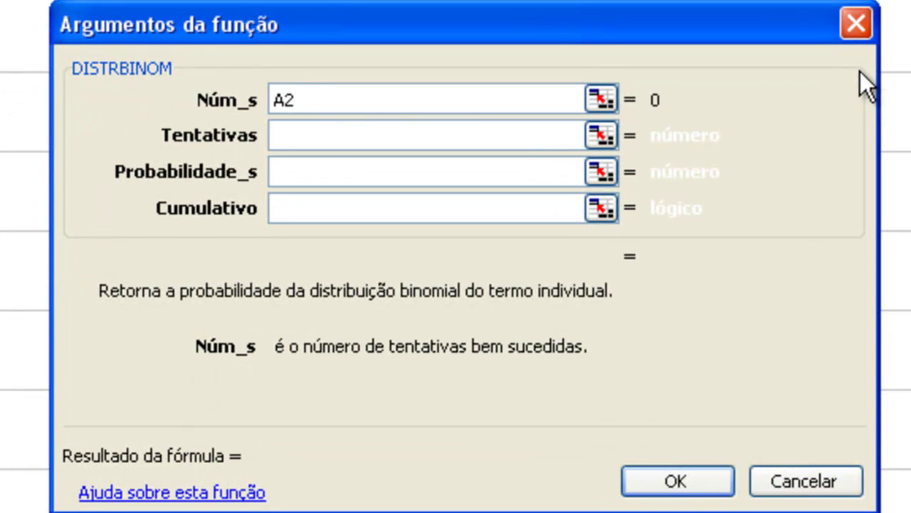
click(505, 138)
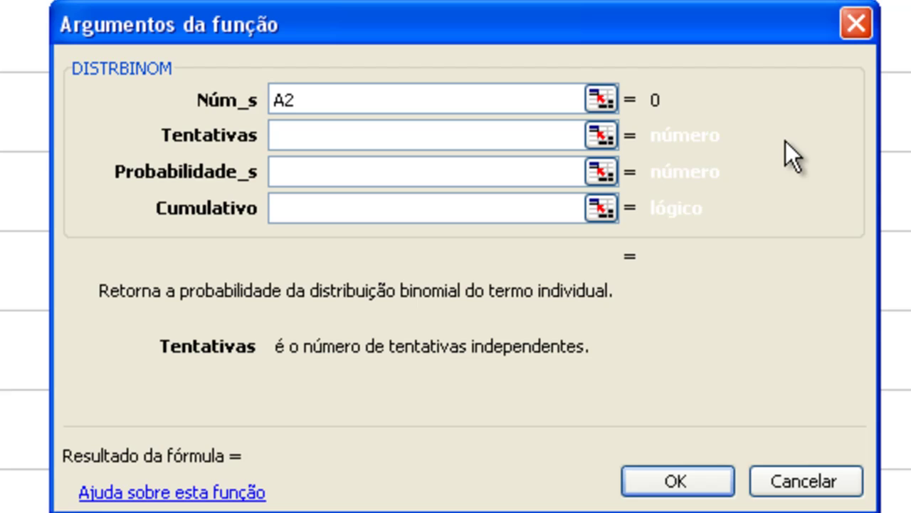
text(4)
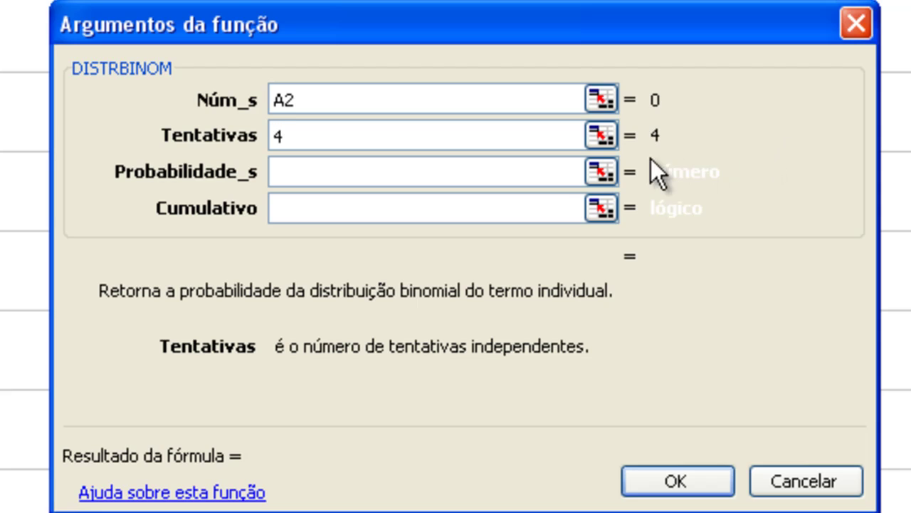
click(528, 174)
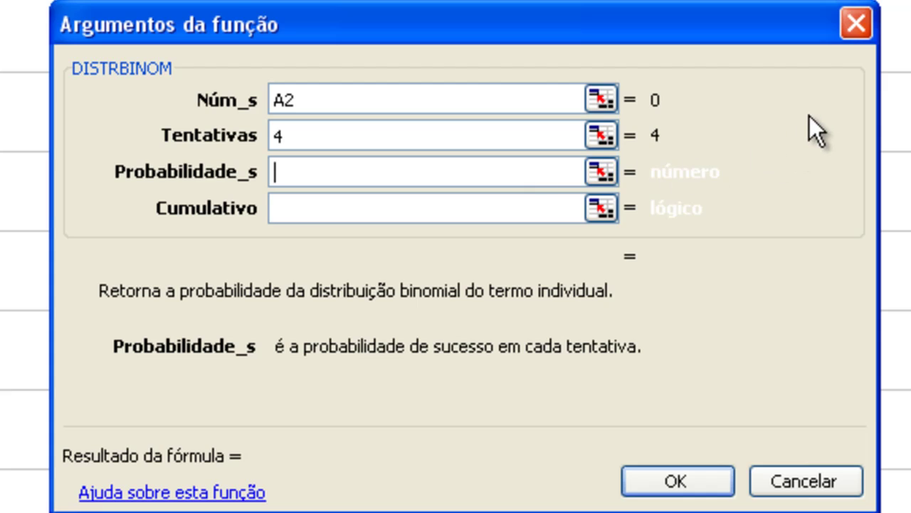
text(0,)
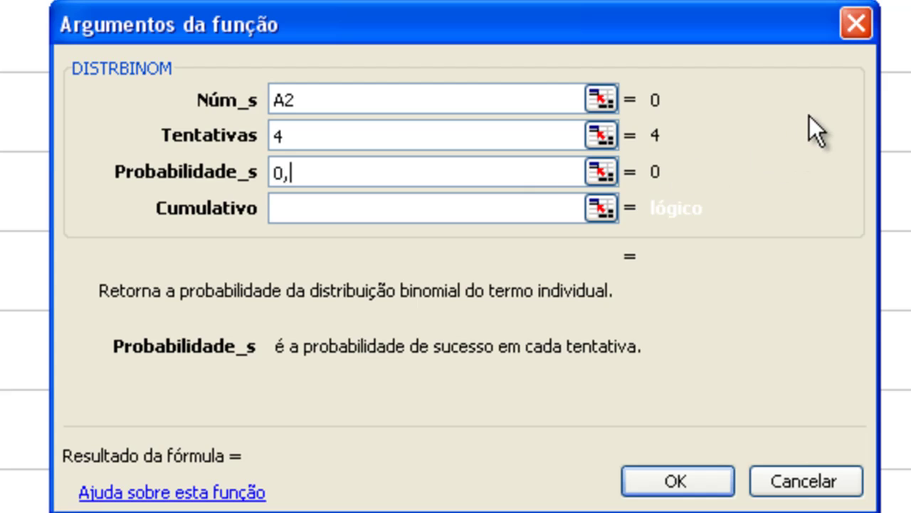
text(5)
click(545, 205)
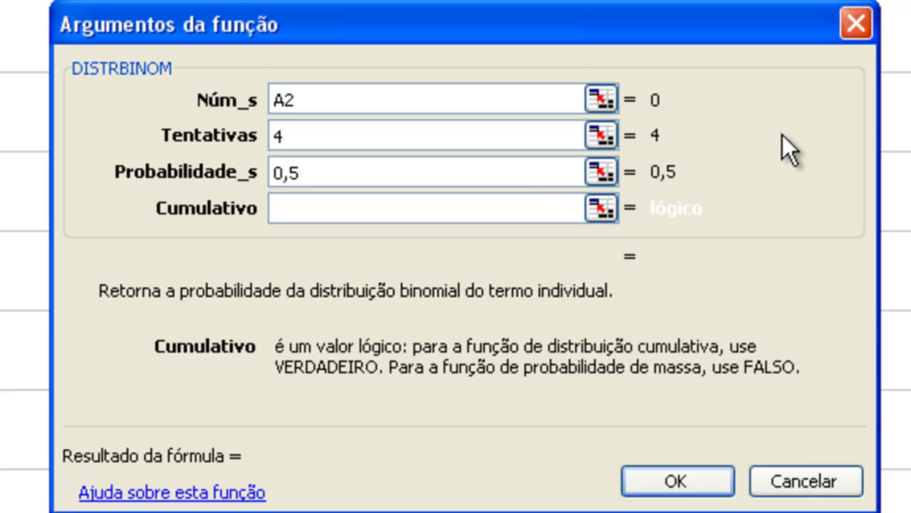
text(fal)
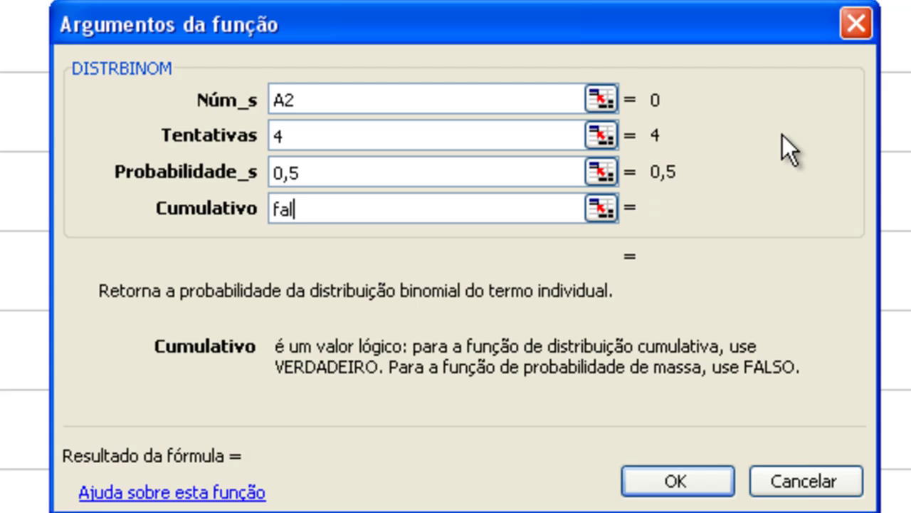
text(so)
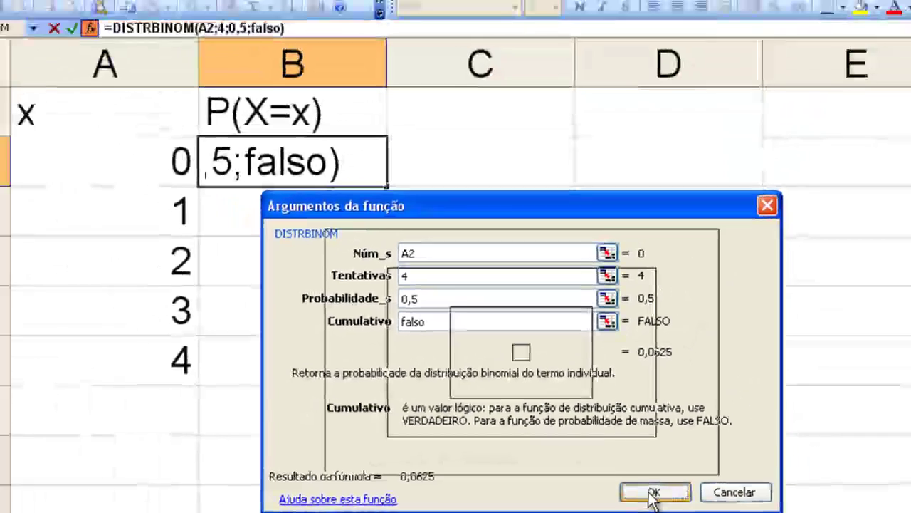
Step: Confirm the DISTRBINOM formula in B2 and copy it down through B6
click(675, 482)
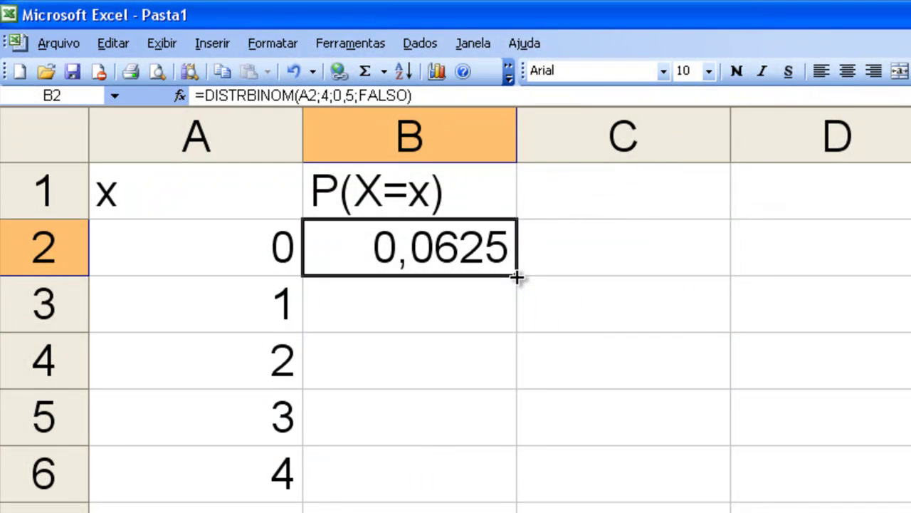
double_click(517, 277)
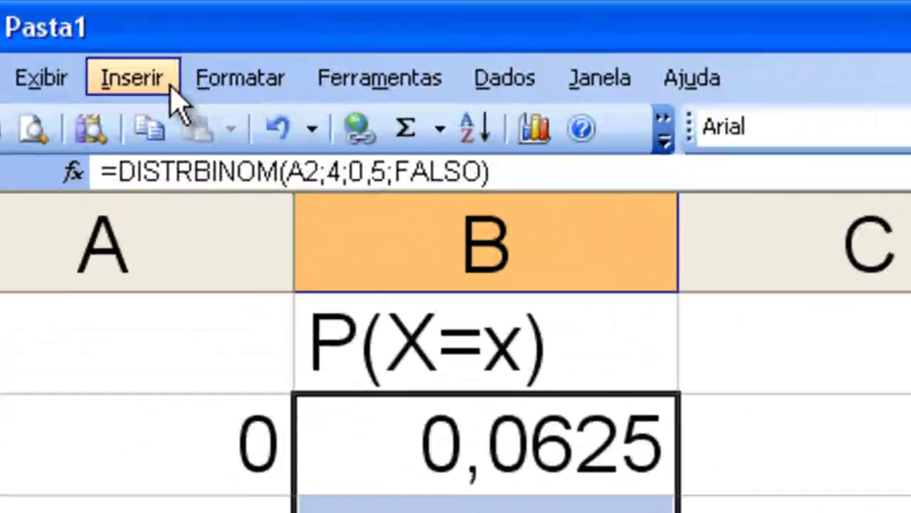
Step: Start a clustered Colunas chart via Inserir > Gráfico and move to the source-data step
click(170, 86)
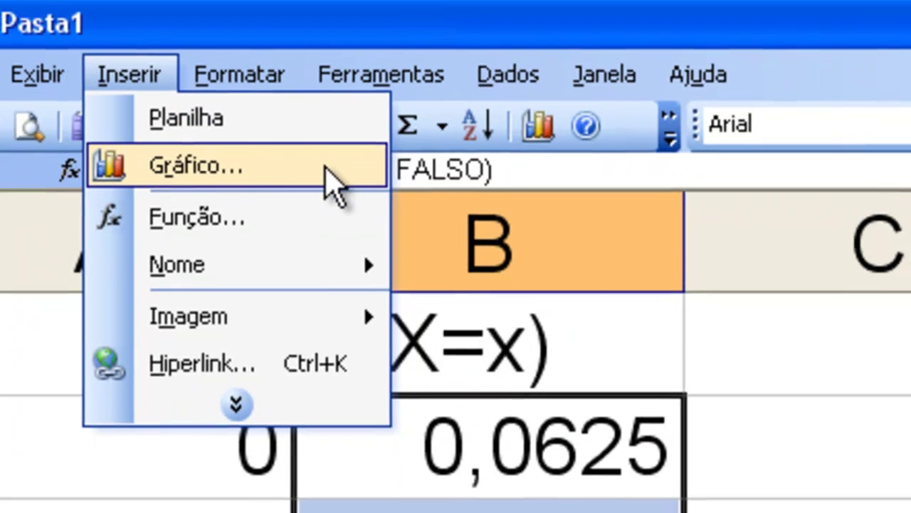
click(329, 174)
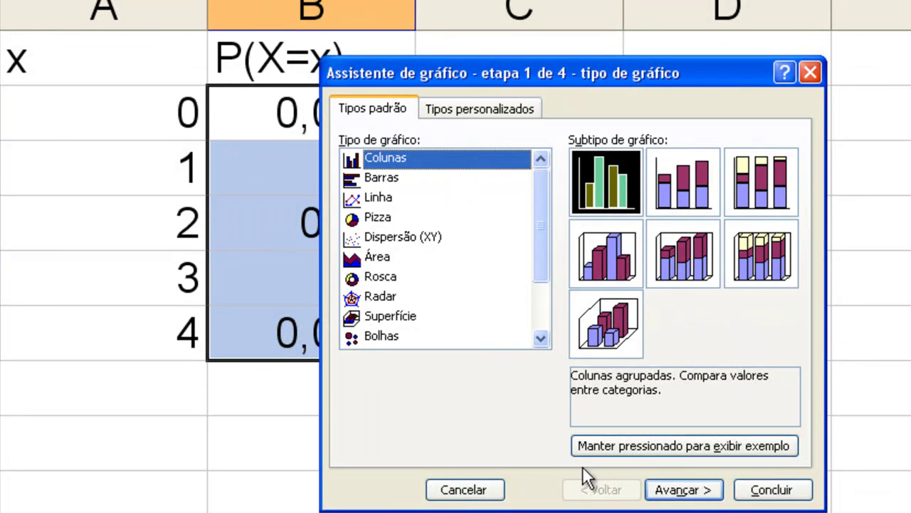
click(677, 492)
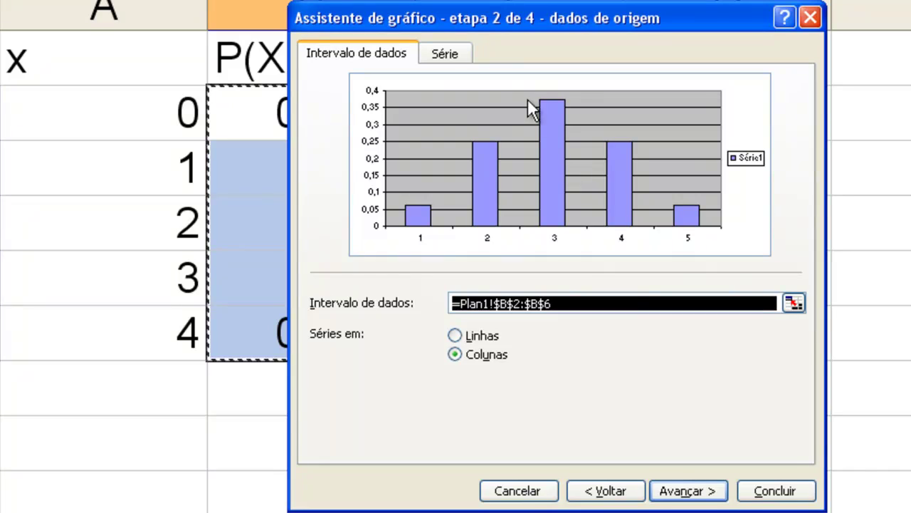
Step: Replace the default series with a new one using A2:A6 as category labels
click(473, 53)
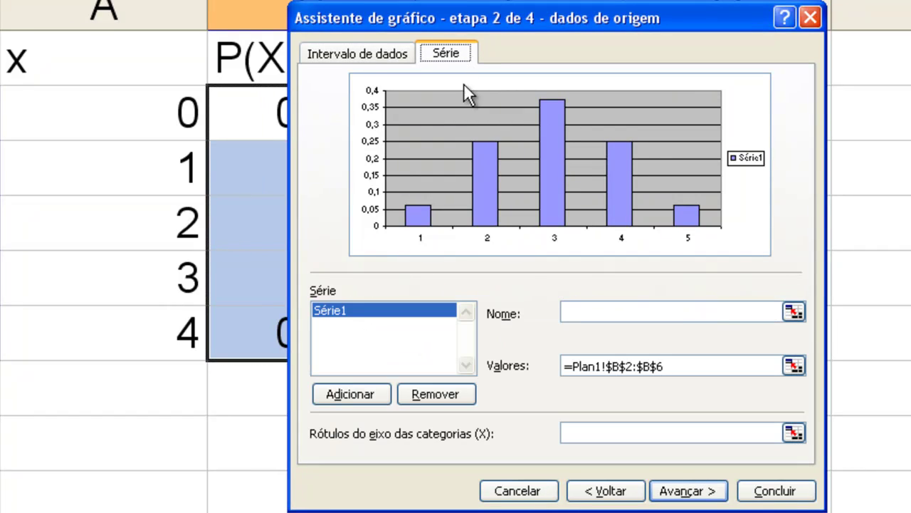
click(428, 393)
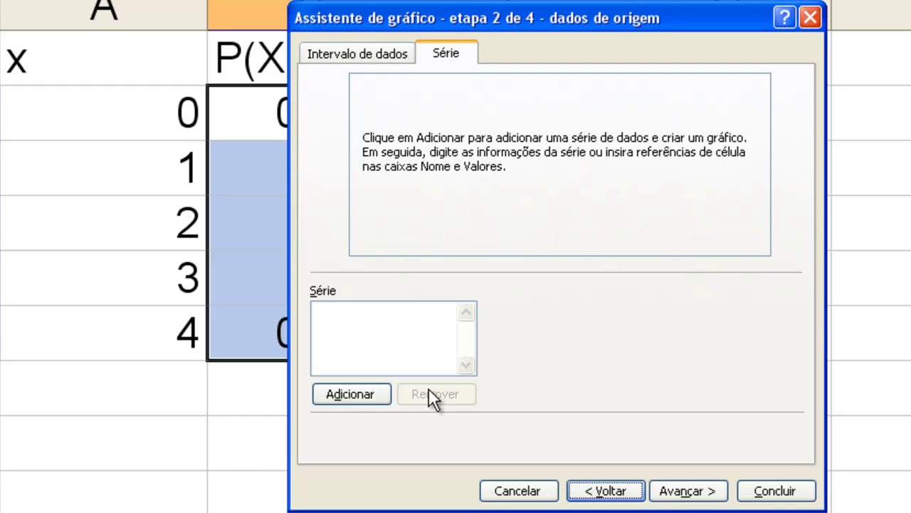
click(379, 390)
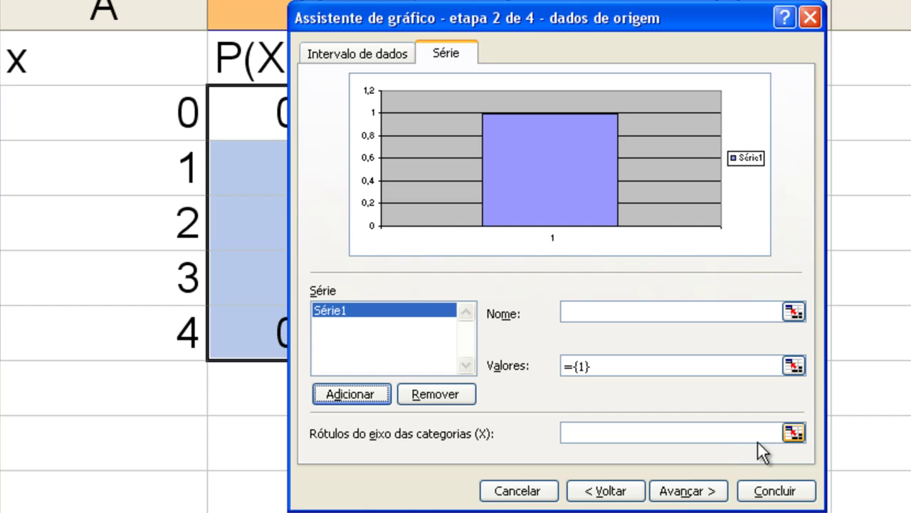
click(792, 432)
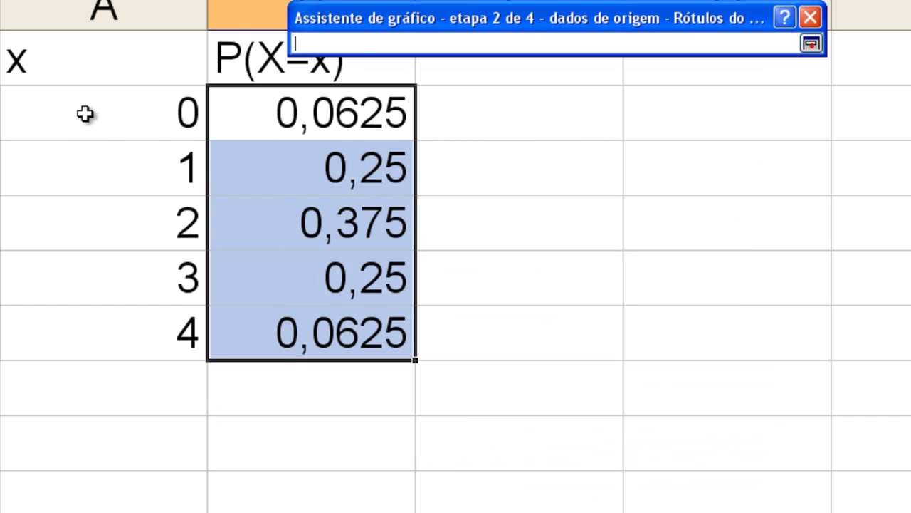
drag(86, 114, 85, 330)
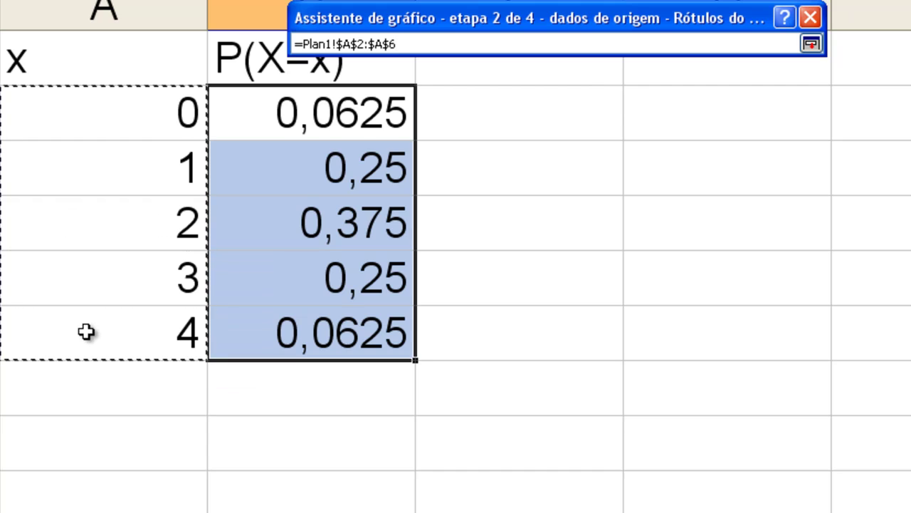
click(812, 44)
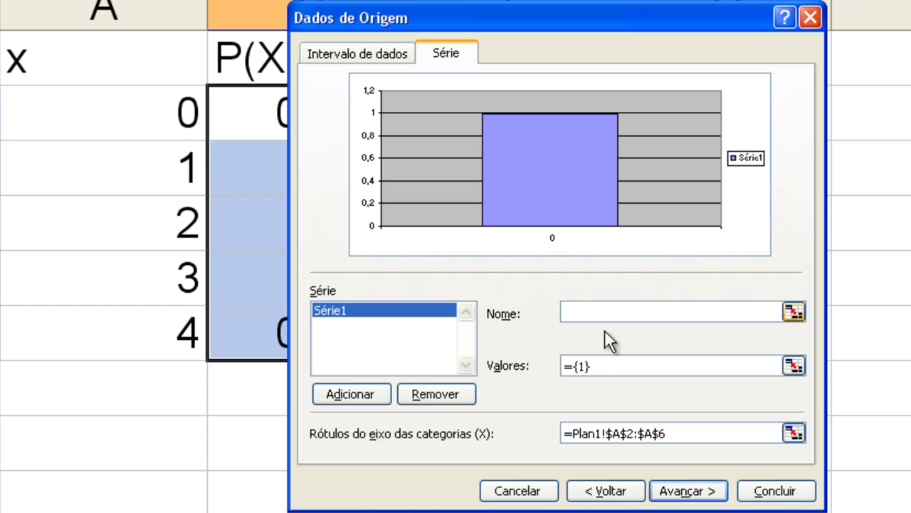
Step: Set the series values to B2:B6 and its name to cell B1
click(793, 365)
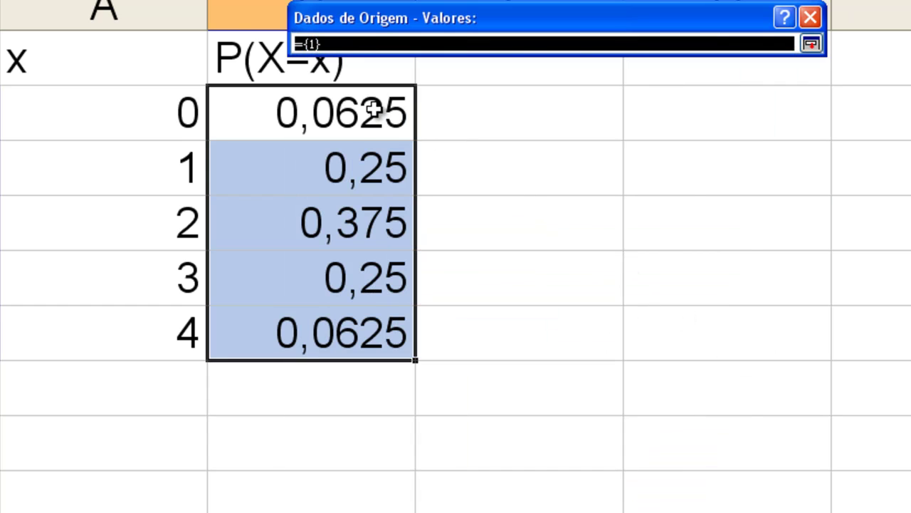
drag(374, 112, 375, 338)
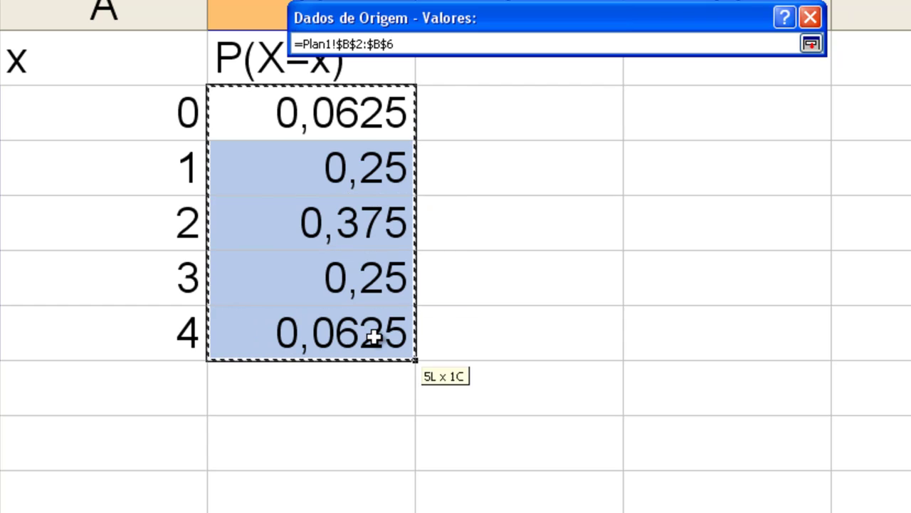
click(811, 44)
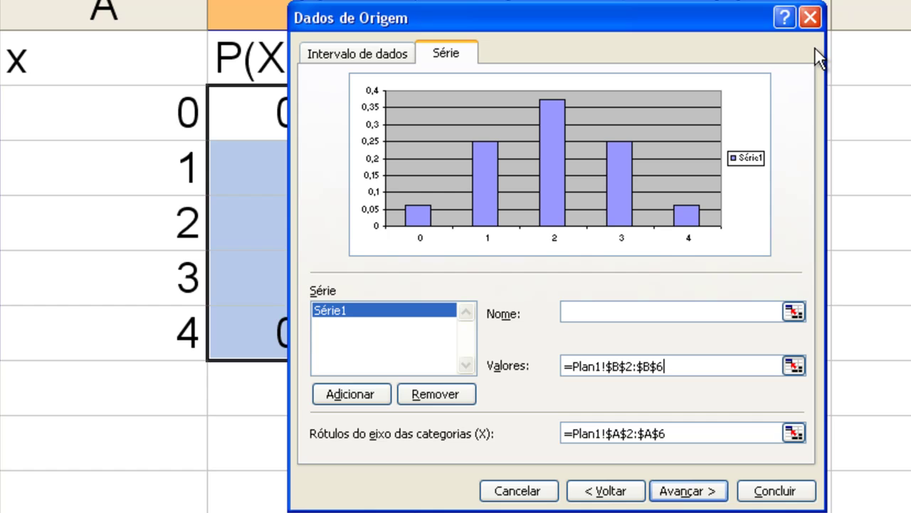
click(793, 311)
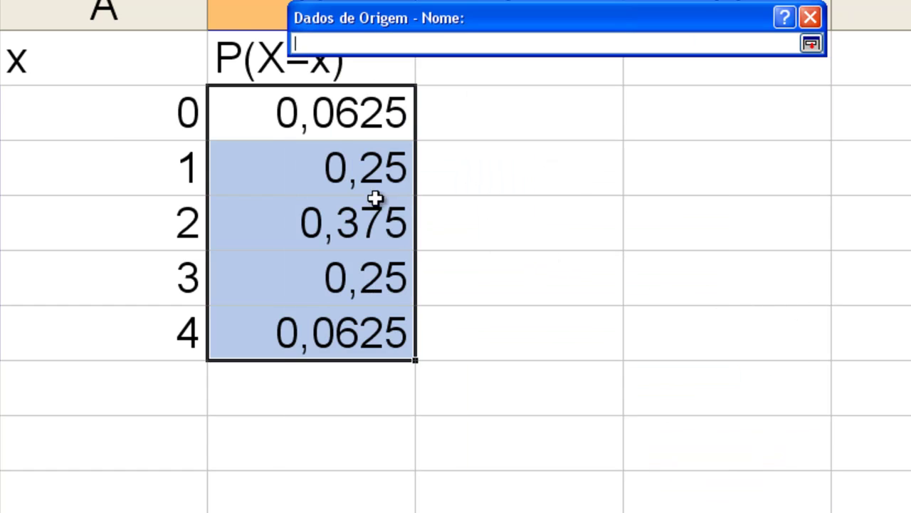
click(226, 62)
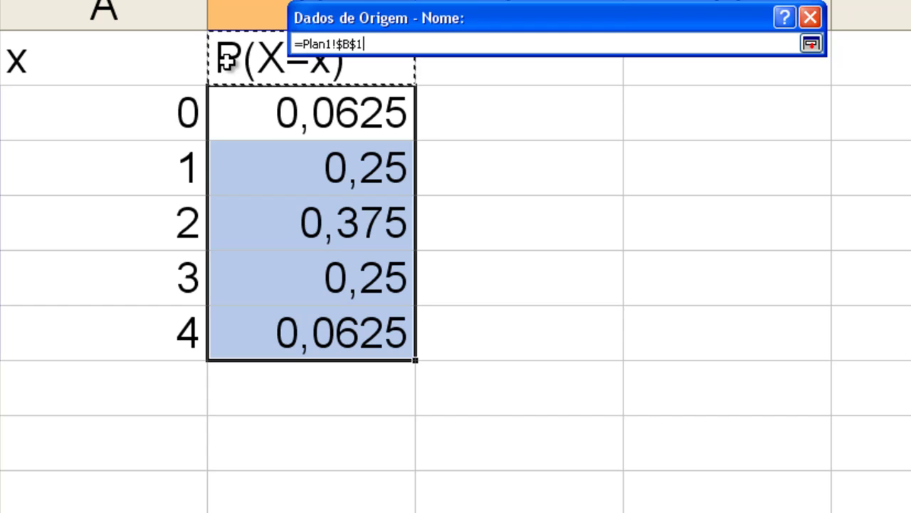
click(810, 46)
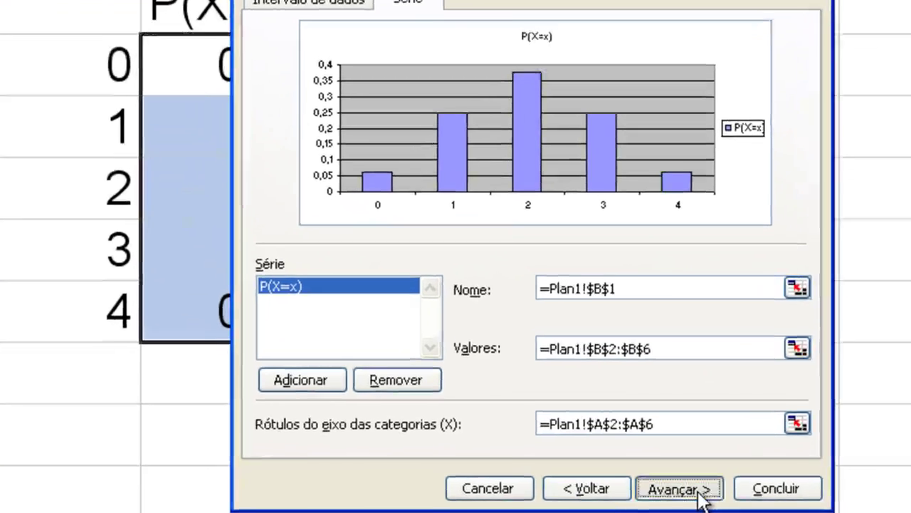
click(688, 491)
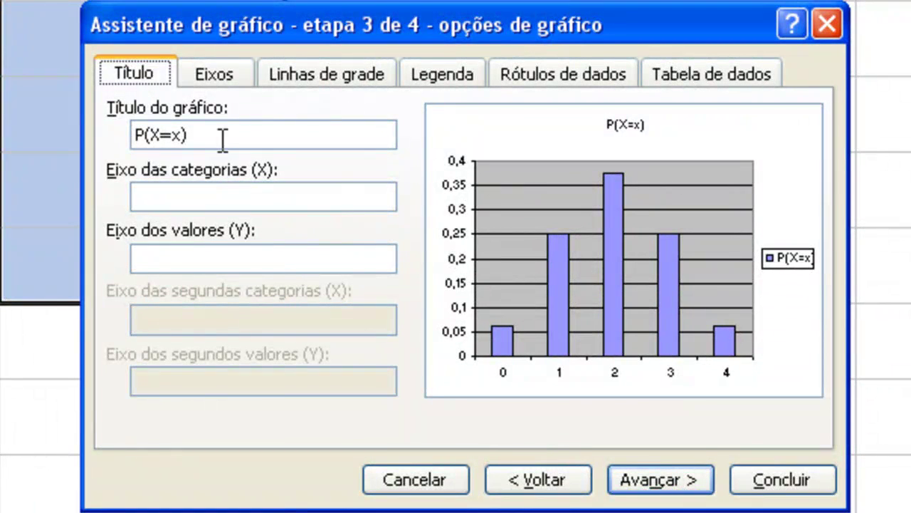
Step: Title the chart 'Distribuição Binomial n=4 e p=0,5', axes 'Número de bezerros machos' and 'P(X=x)'
drag(220, 136, 77, 134)
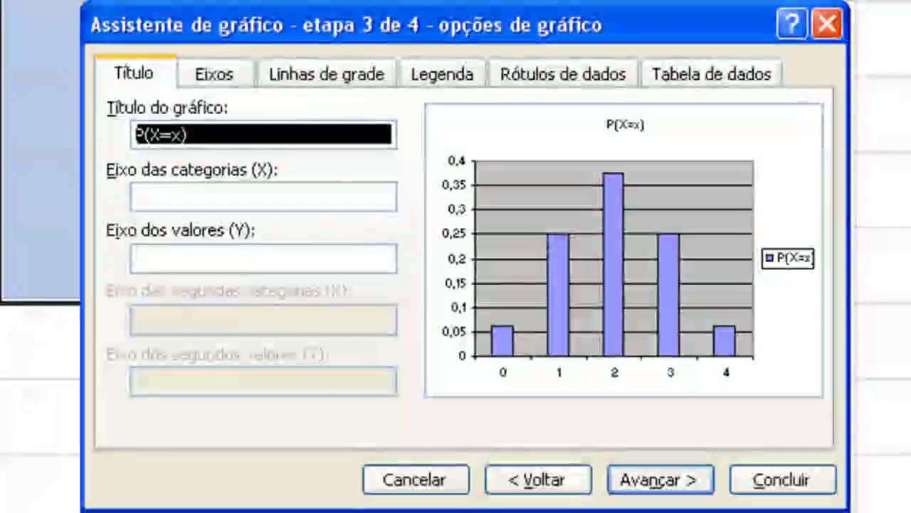
text(Di)
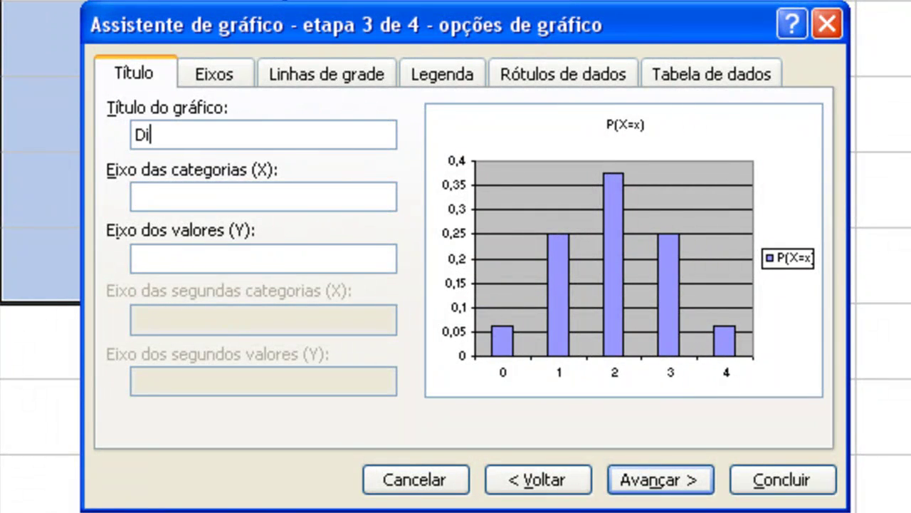
text(stribui)
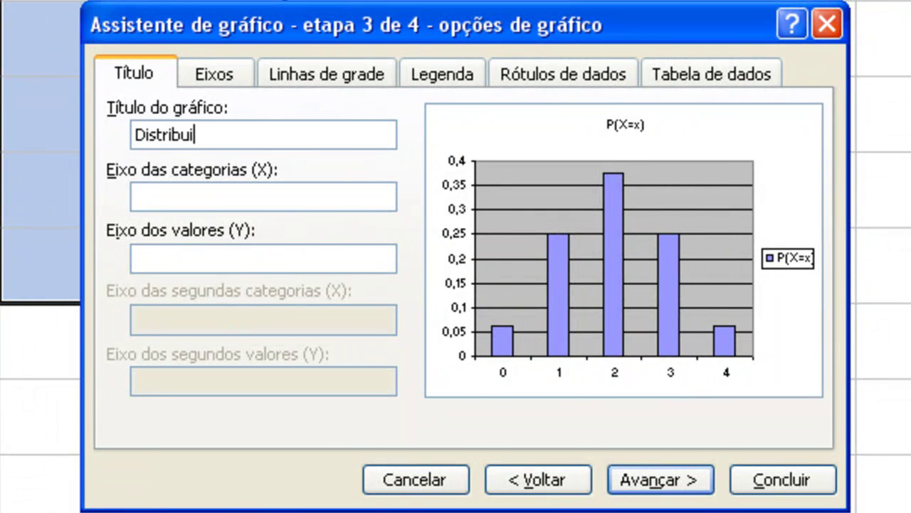
text(ção )
text(Binomi)
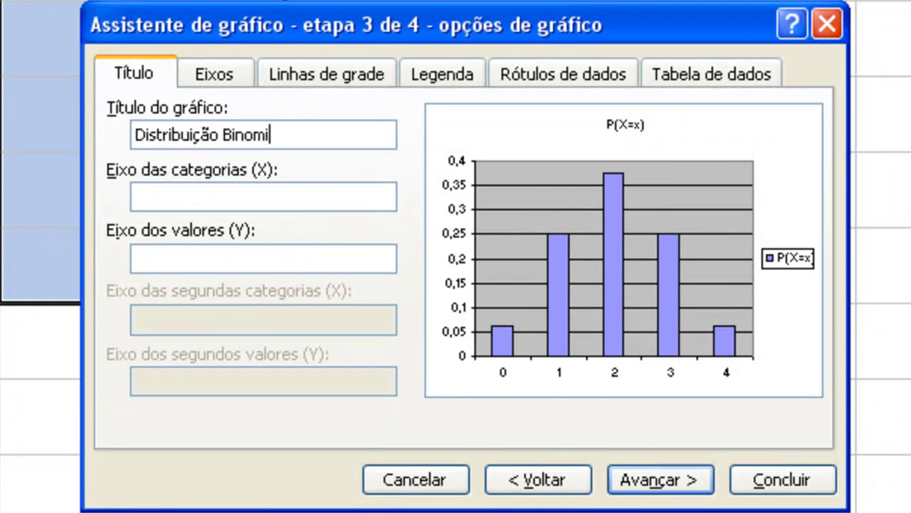
text(al n)
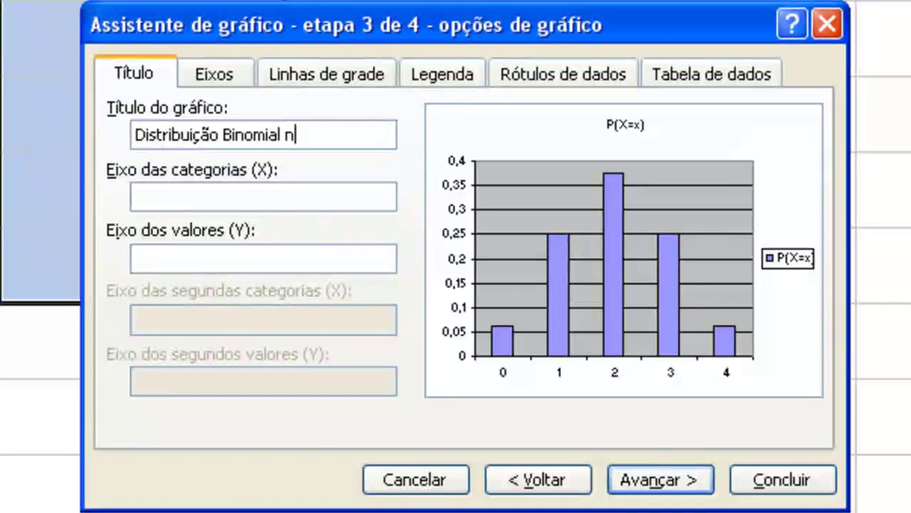
text(=4 )
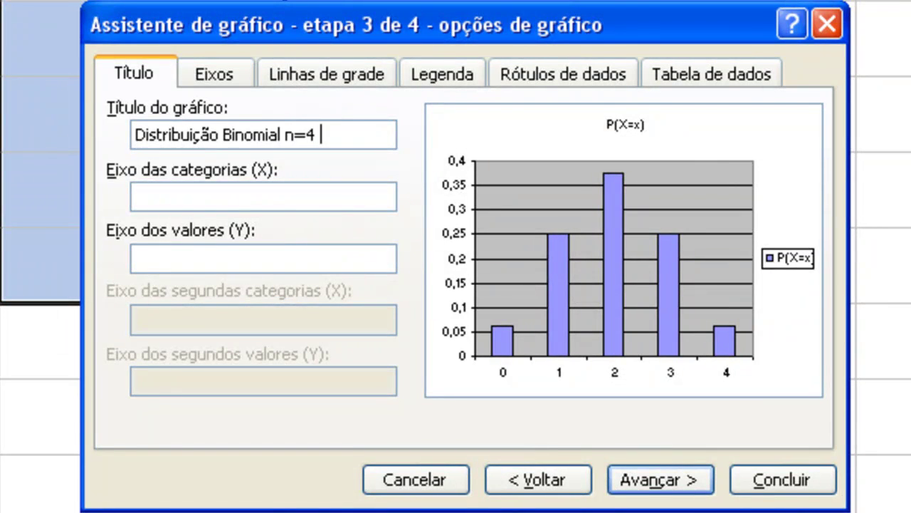
text(e p)
text(=0,5)
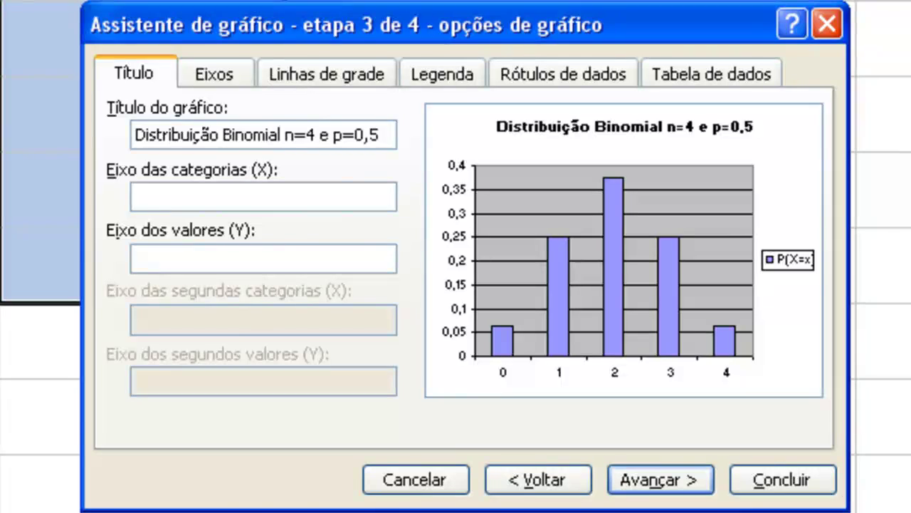
click(227, 198)
text(N)
text(úmero de )
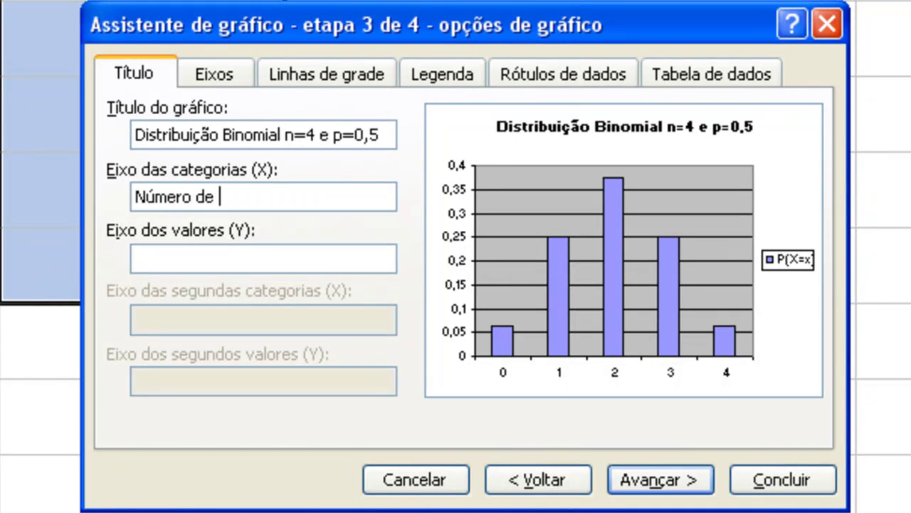
text(beze)
text(rros macho)
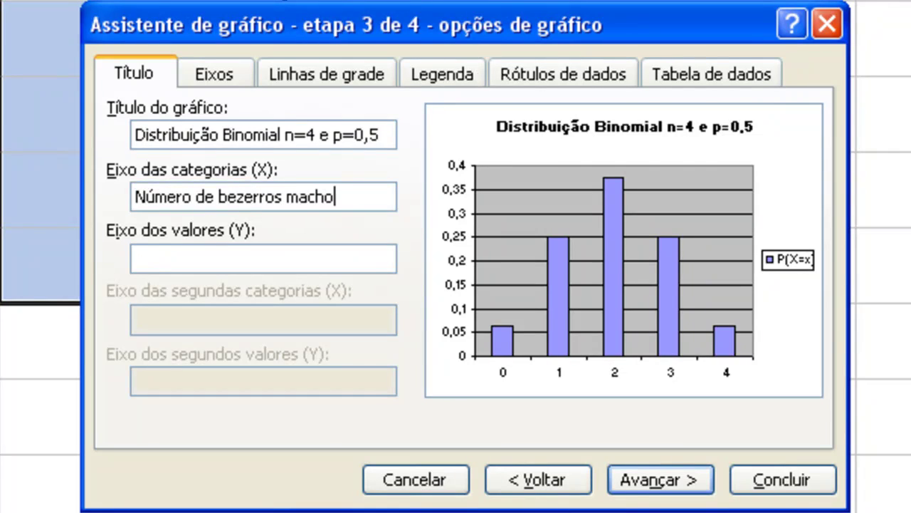
text(s)
click(320, 256)
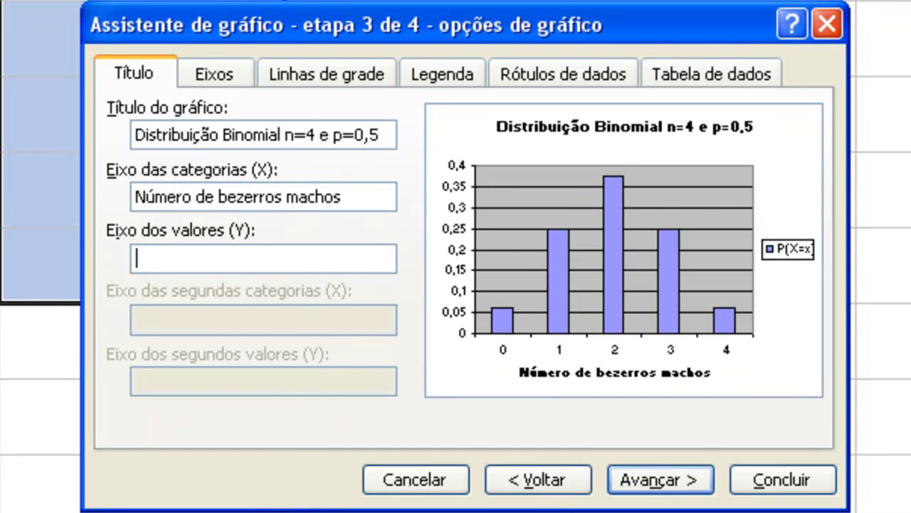
text(P(X)
text(=x))
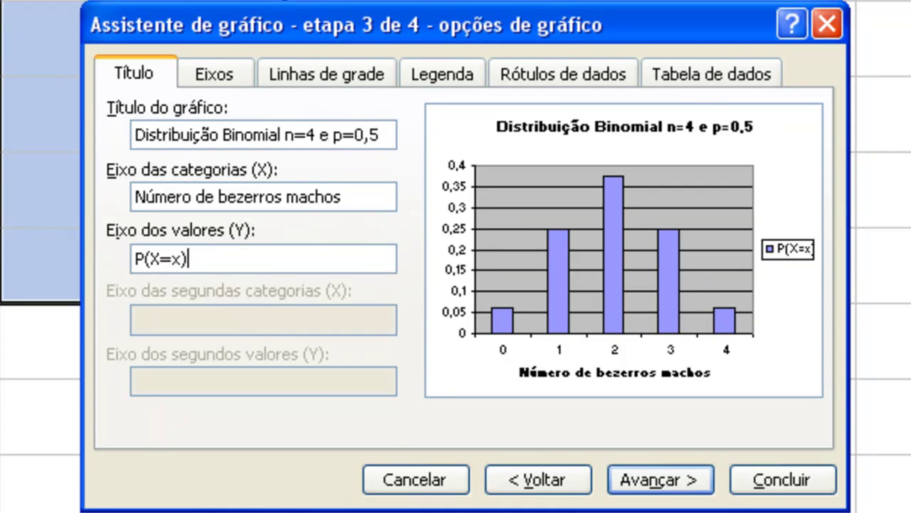
click(671, 490)
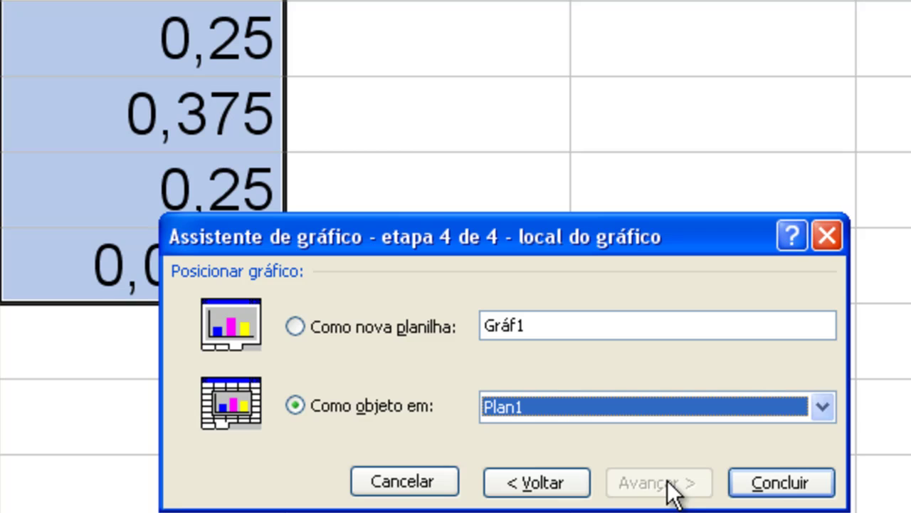
Step: Place the chart on a new sheet, Gráf1, and finish the wizard
click(360, 332)
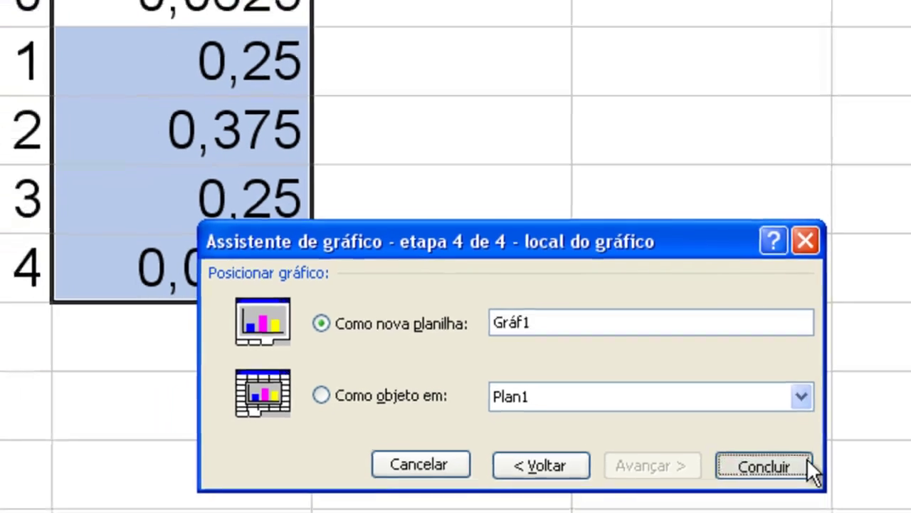
click(826, 482)
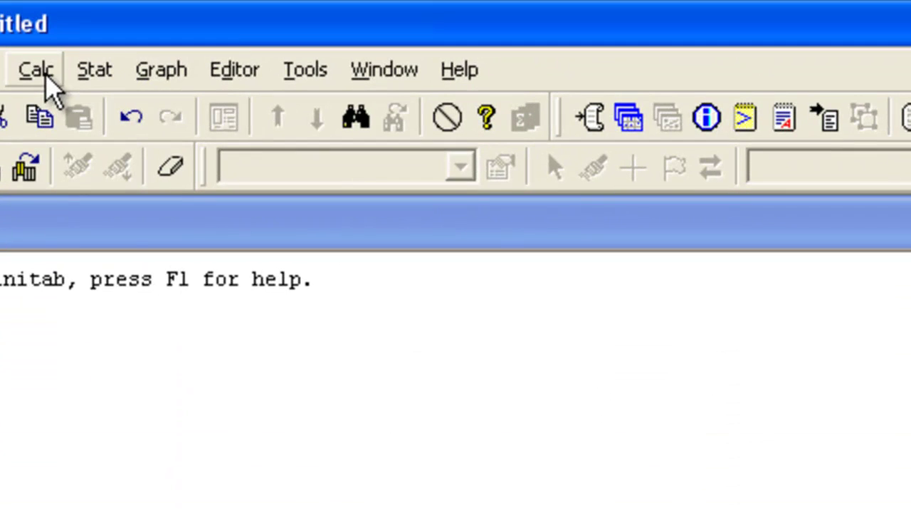
Step: Calculate binomial probabilities for column x (4 trials, probability 0,5), storing them in P(X=x)
click(36, 69)
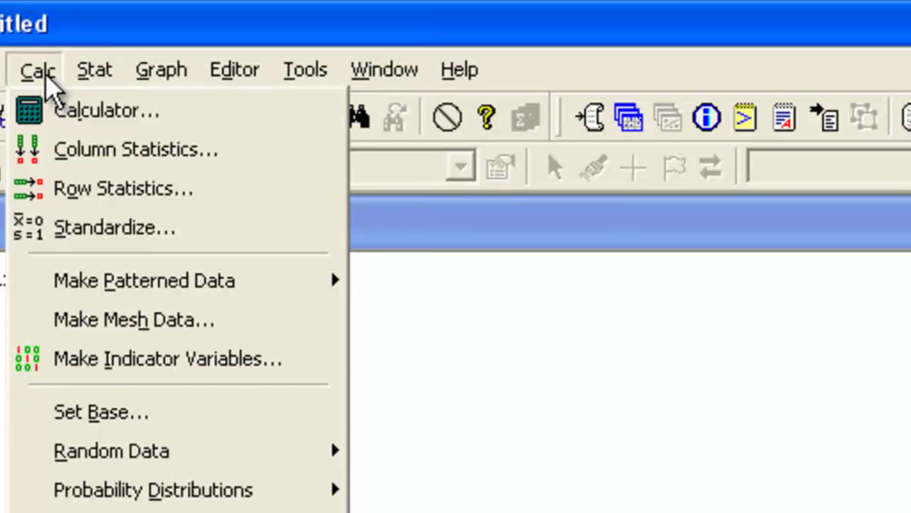
mouse_move(125, 420)
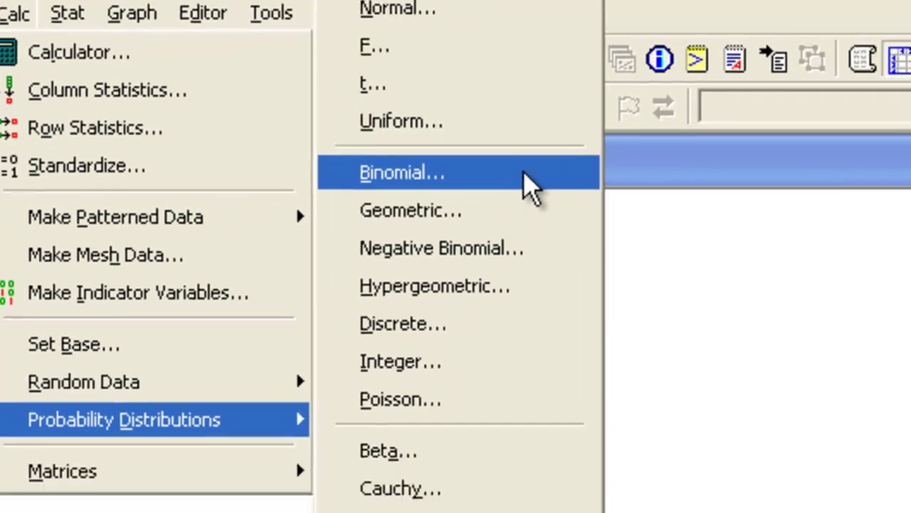
click(574, 245)
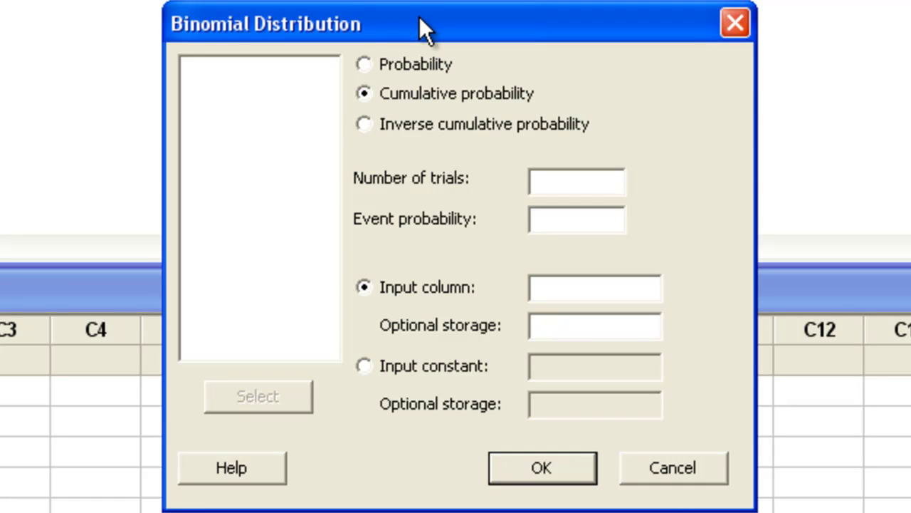
click(424, 60)
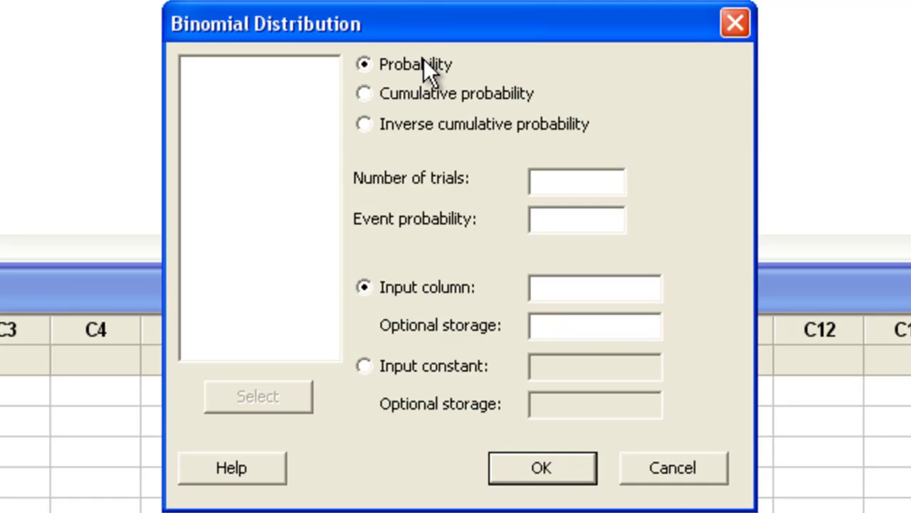
click(558, 178)
text(4)
click(616, 219)
text(0,5)
click(636, 284)
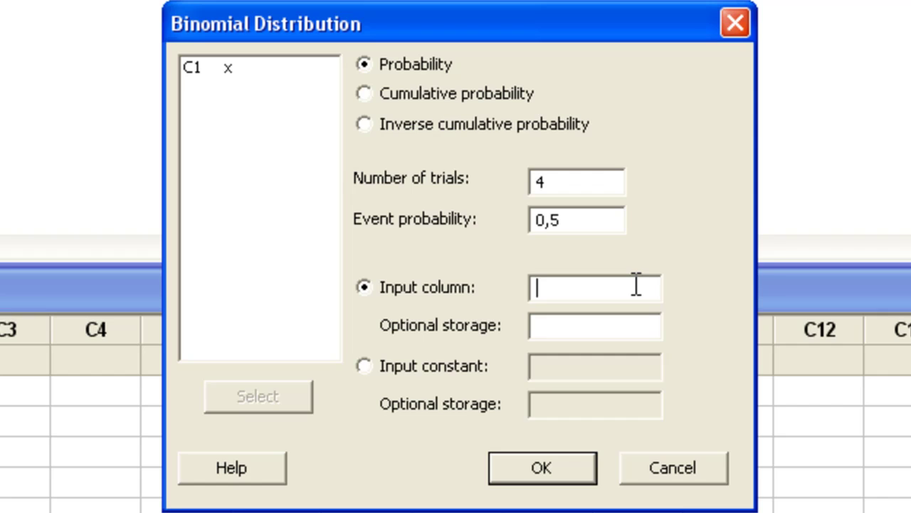
double_click(277, 68)
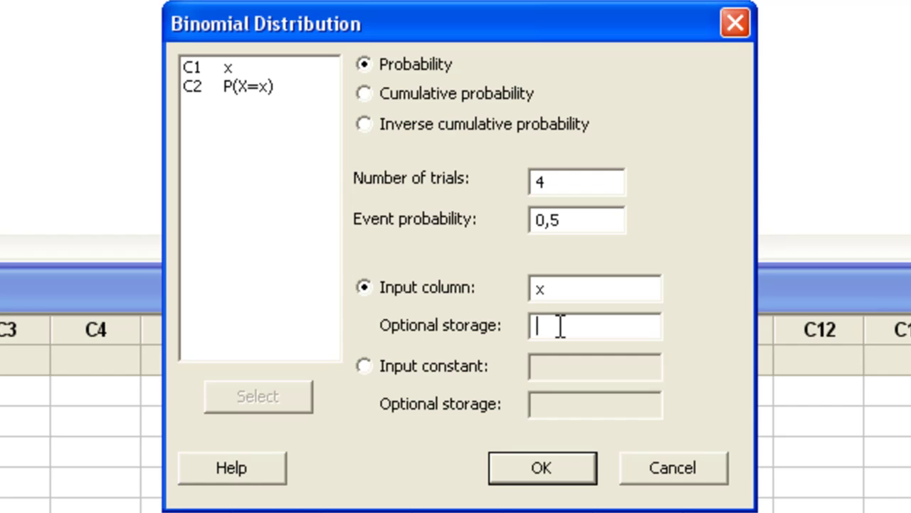
double_click(257, 86)
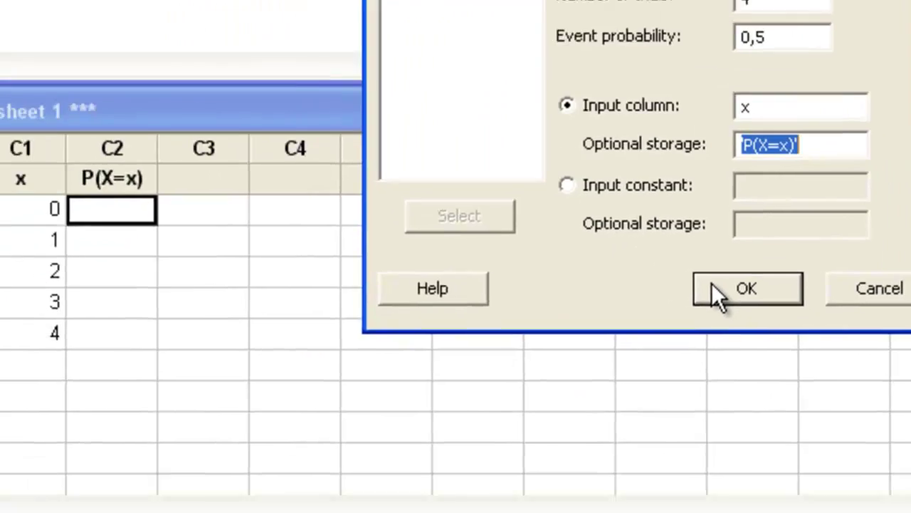
click(712, 283)
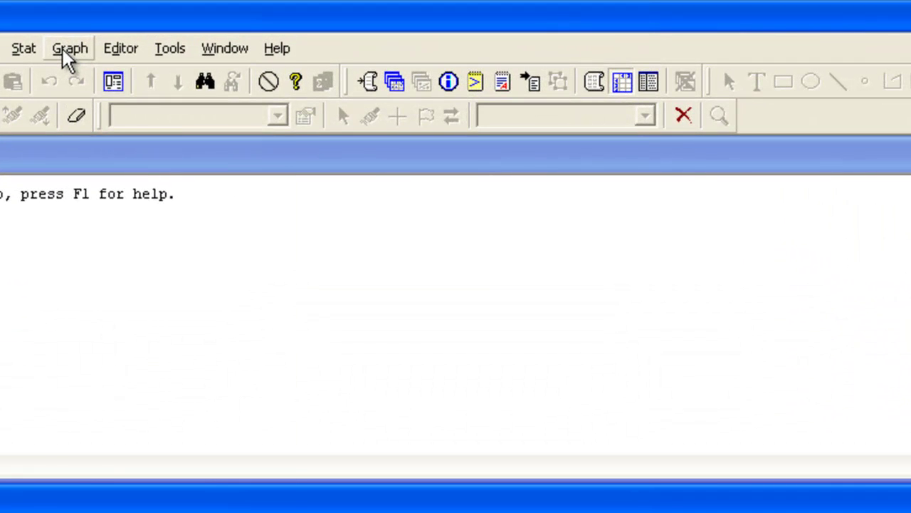
Step: Create a simple values-from-table bar chart with P(X=x) as bar heights and x as categories
click(62, 49)
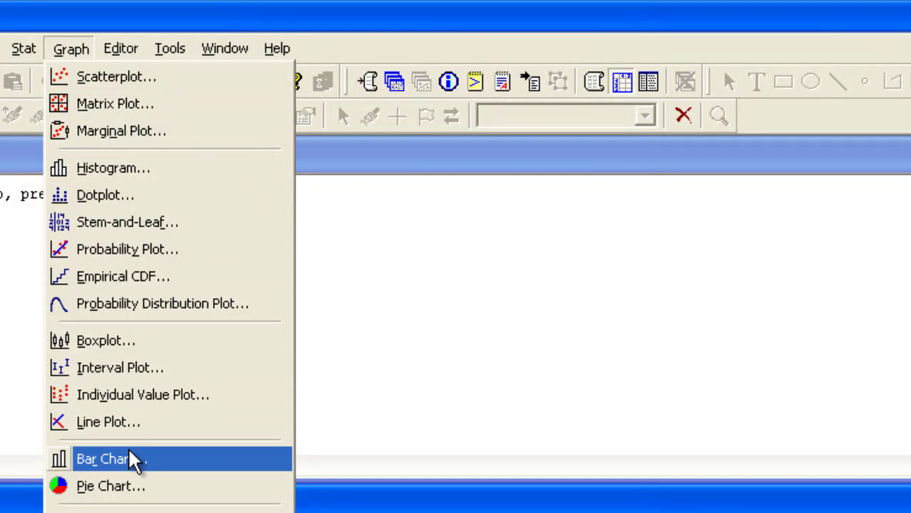
click(164, 462)
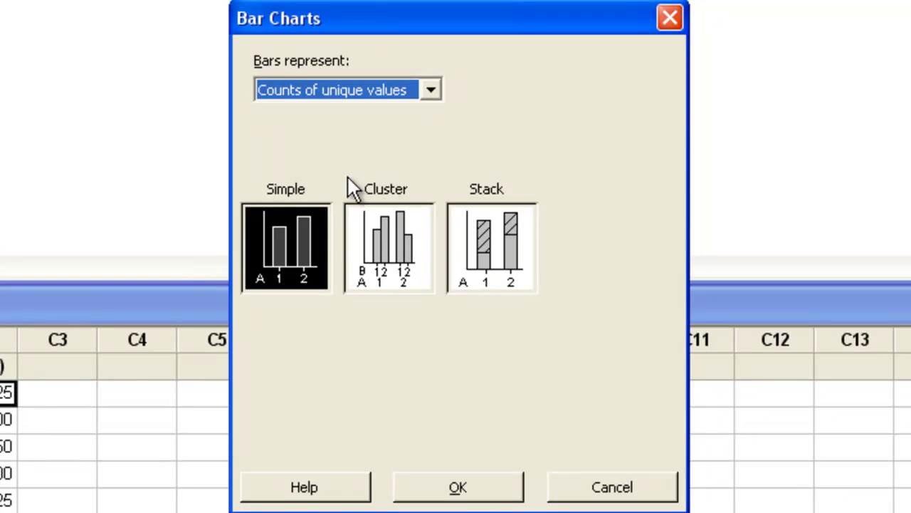
click(432, 89)
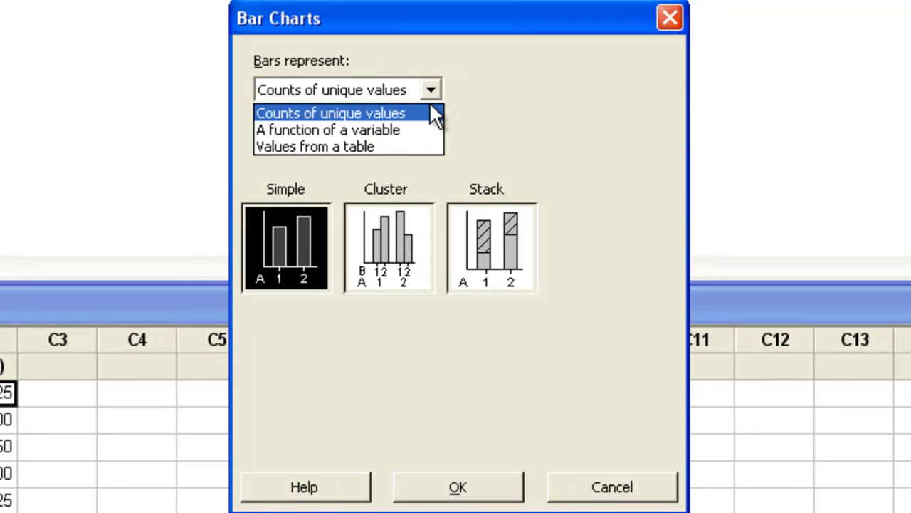
click(429, 147)
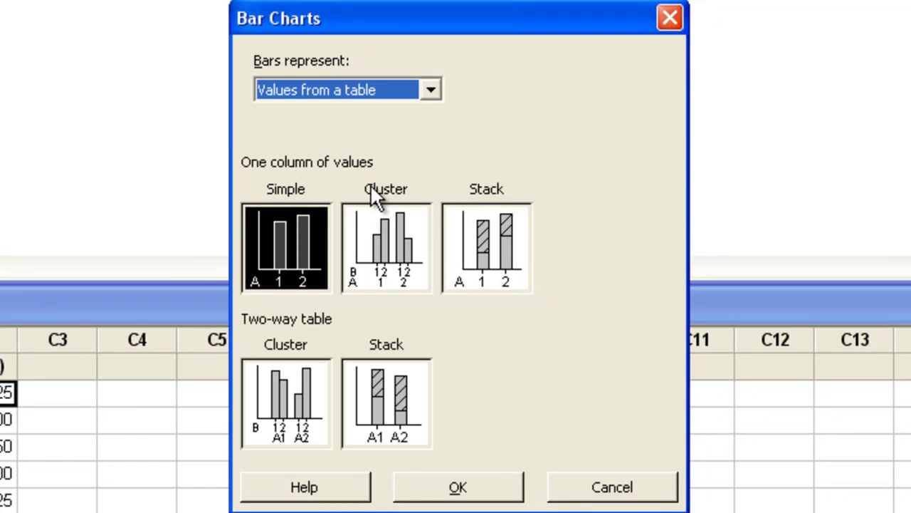
click(307, 247)
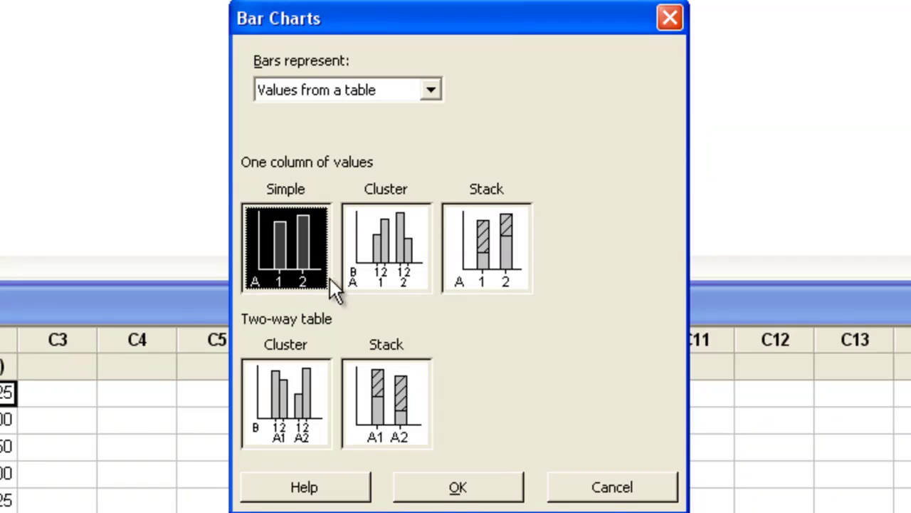
click(438, 491)
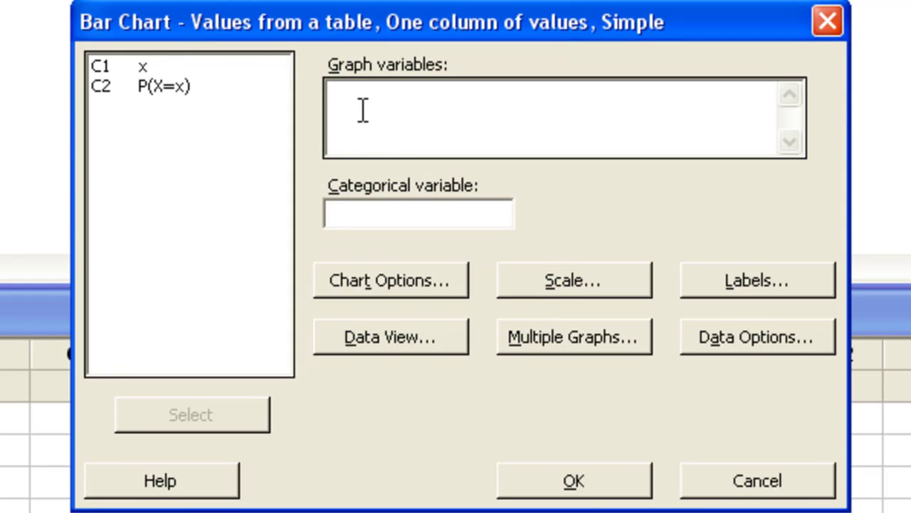
double_click(192, 93)
click(367, 214)
double_click(200, 64)
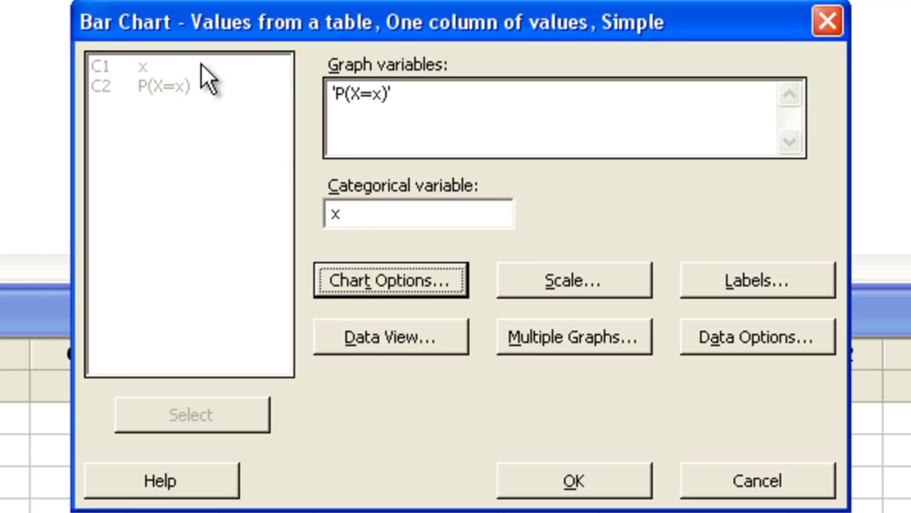
click(541, 488)
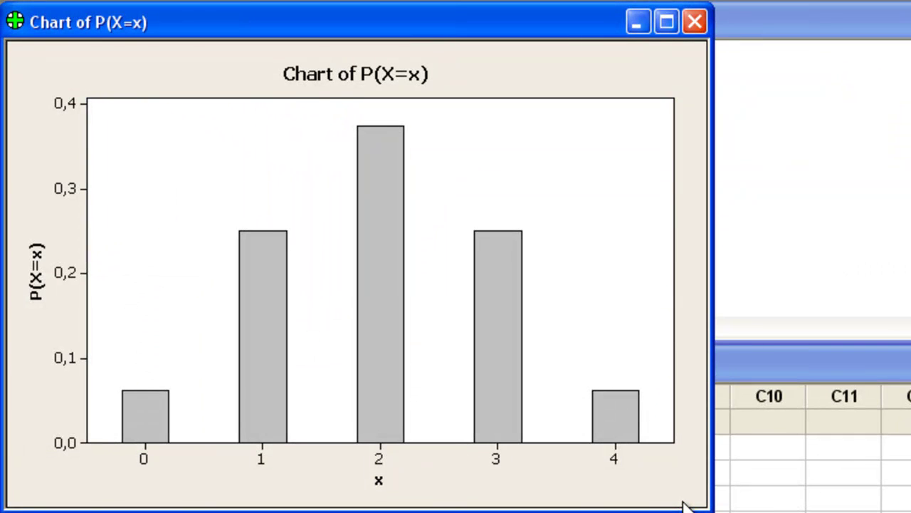